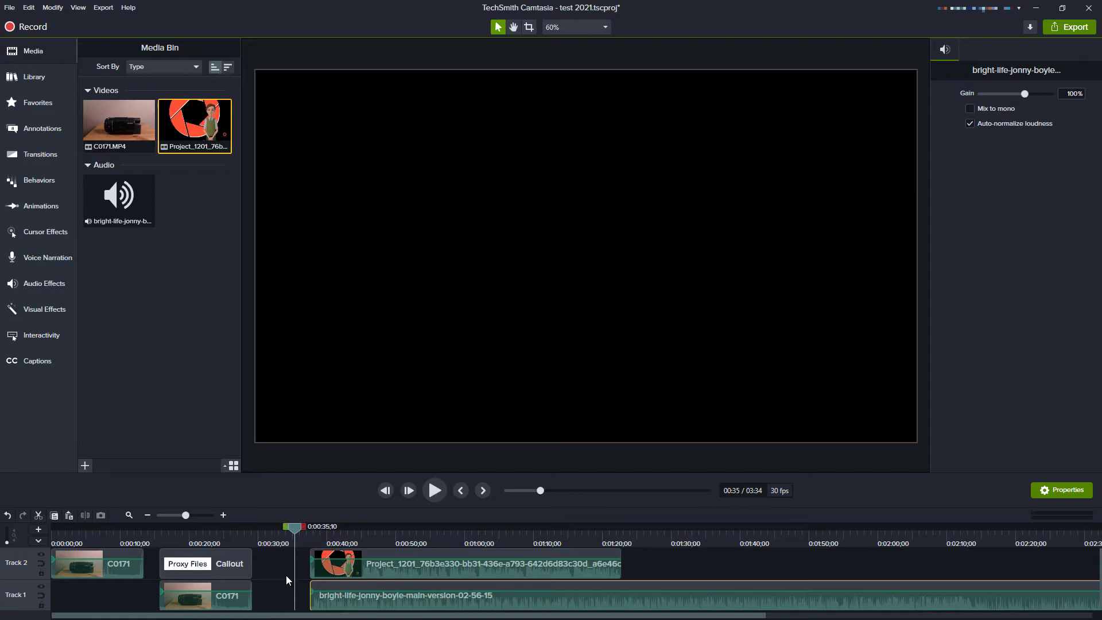
Select the presenter clip on Track 2, move the playhead to 0:44, and show Audio Effects.
left_click(370, 564)
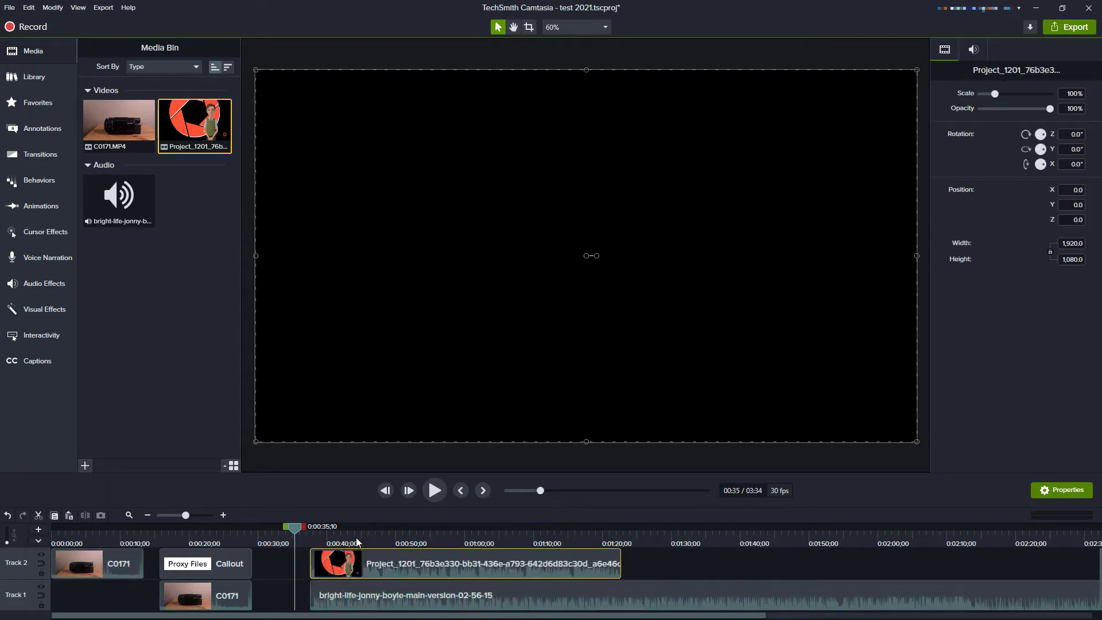
left_click(355, 537)
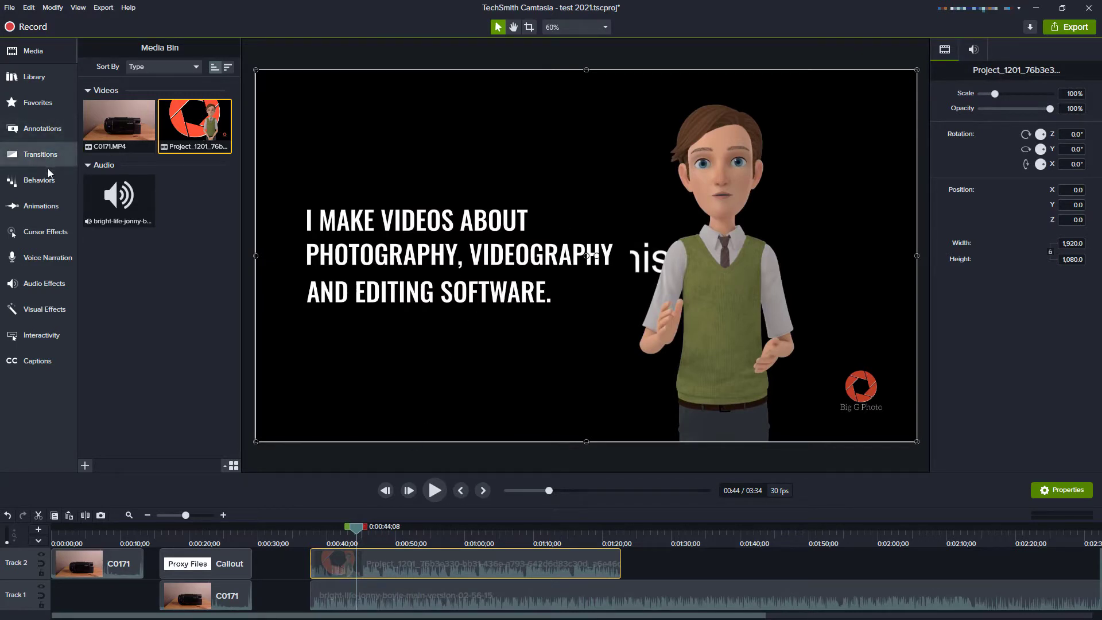
left_click(56, 279)
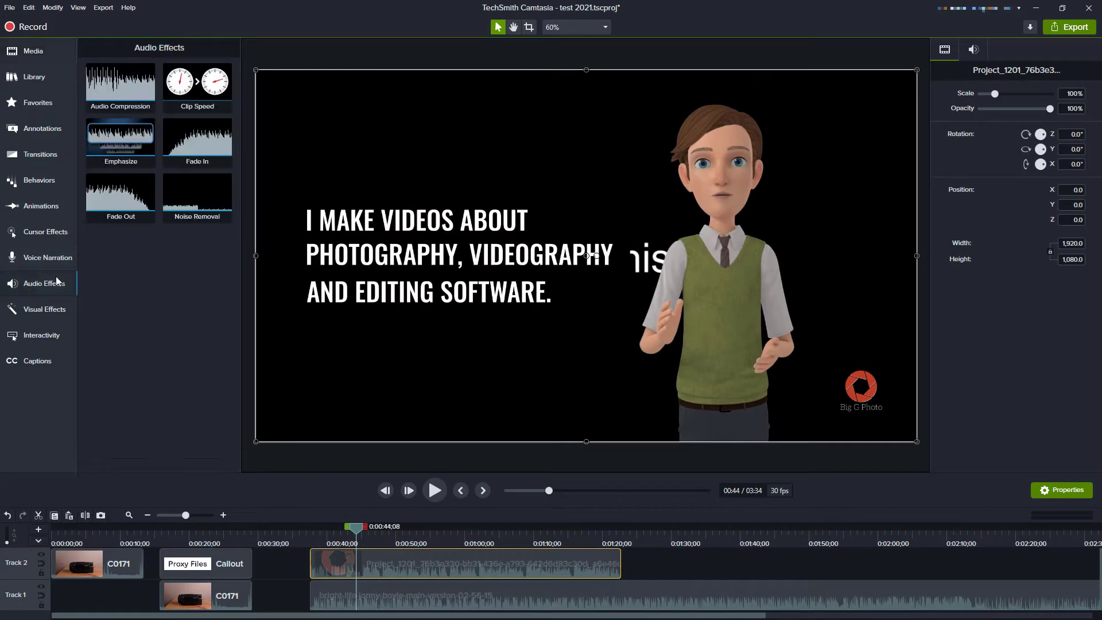
Preview from 0:37 to 0:44, then select the background music clip on Track 1.
left_click(305, 531)
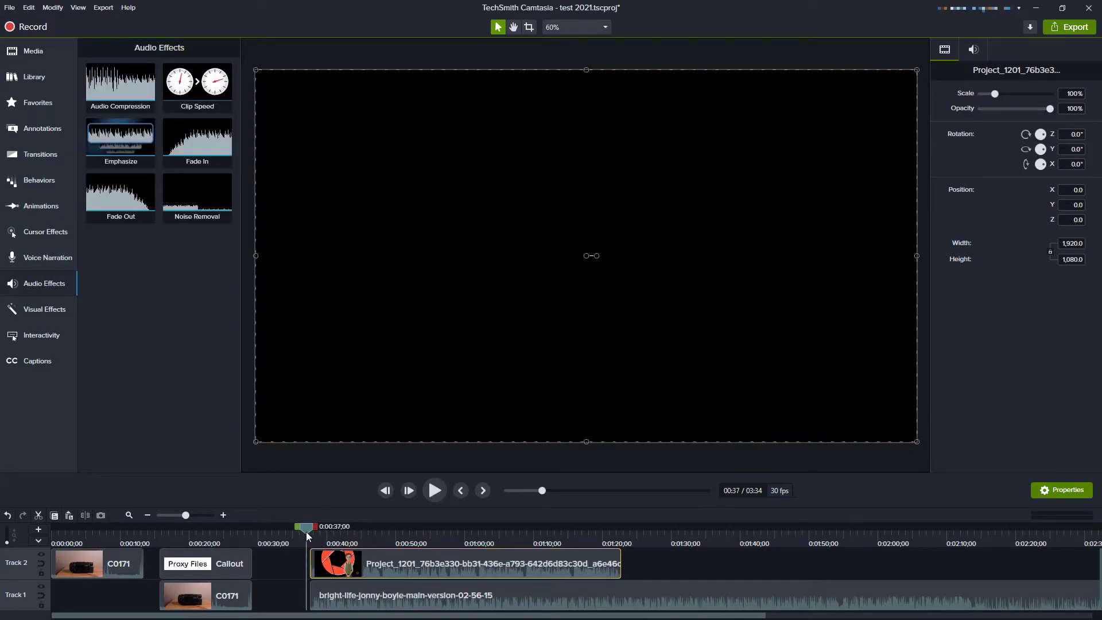
left_click(440, 494)
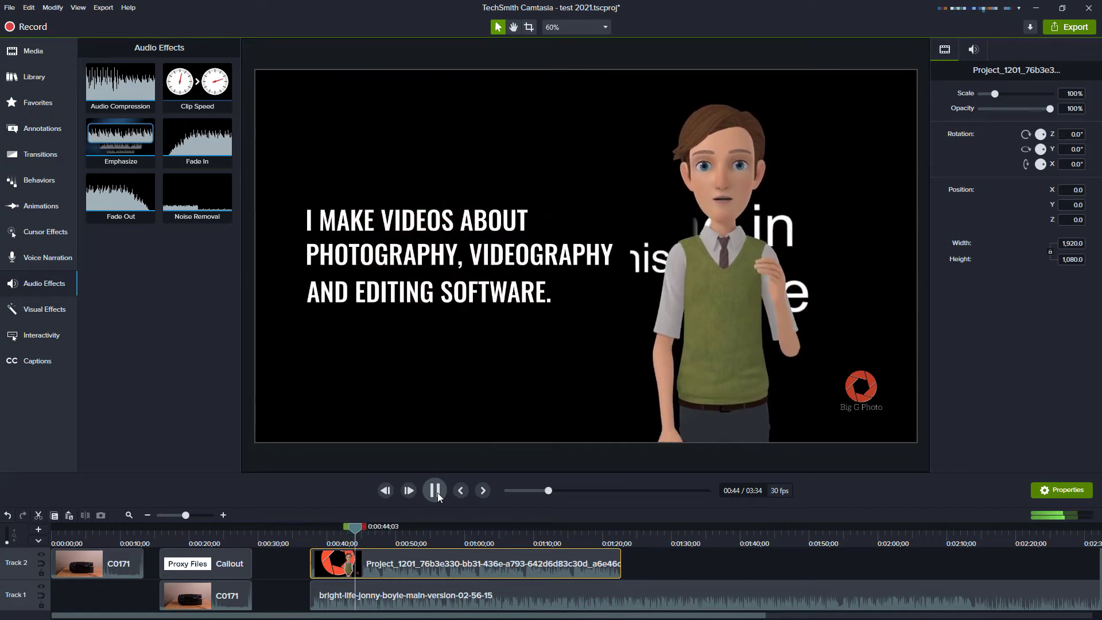
left_click(437, 492)
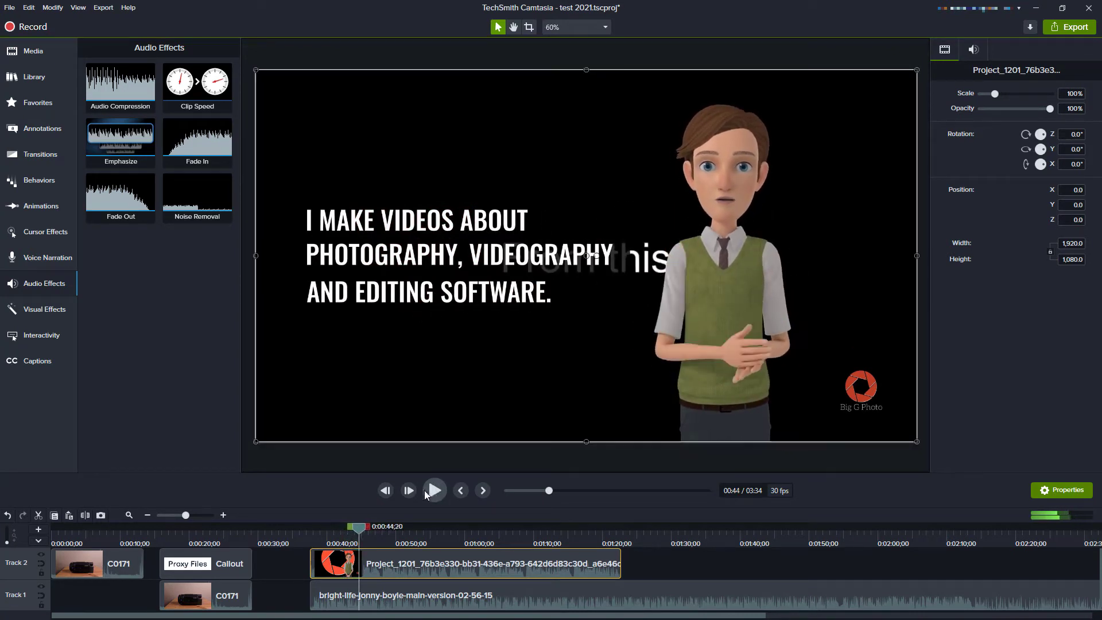
left_click(374, 578)
left_click(376, 587)
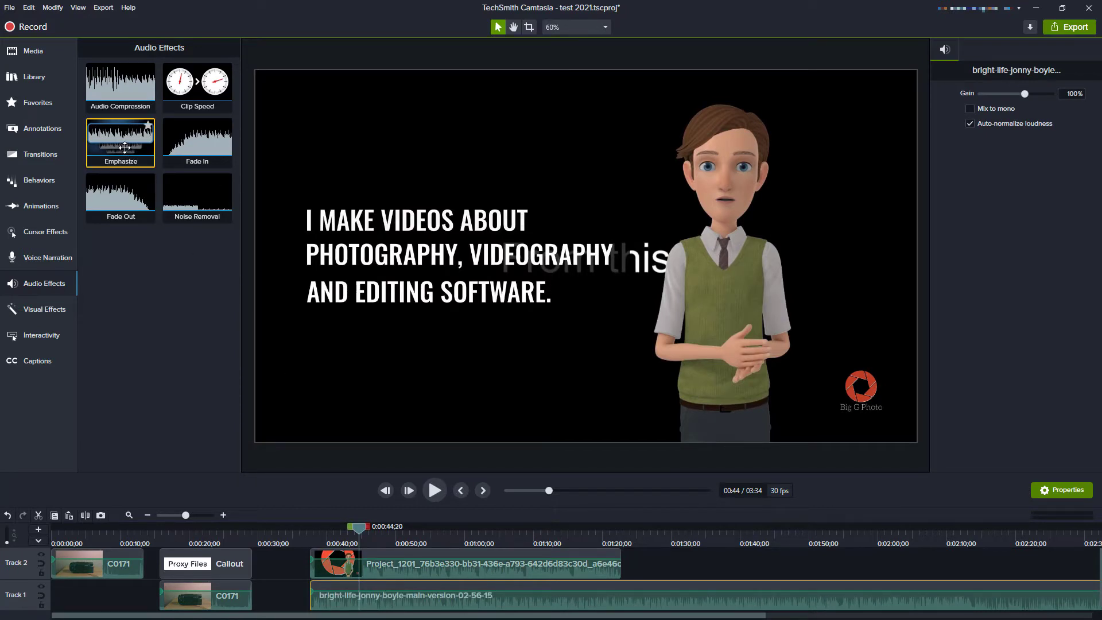
Apply Emphasize to the presenter clip, keeping the ramp position at Outside.
left_click_drag(124, 147, 374, 554)
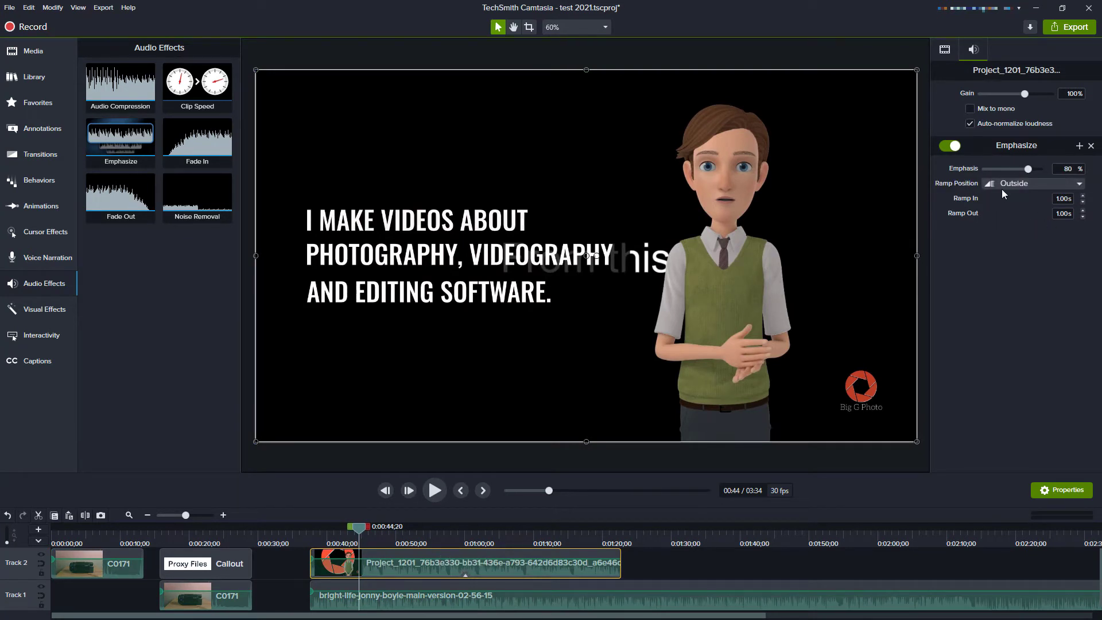
left_click(1026, 190)
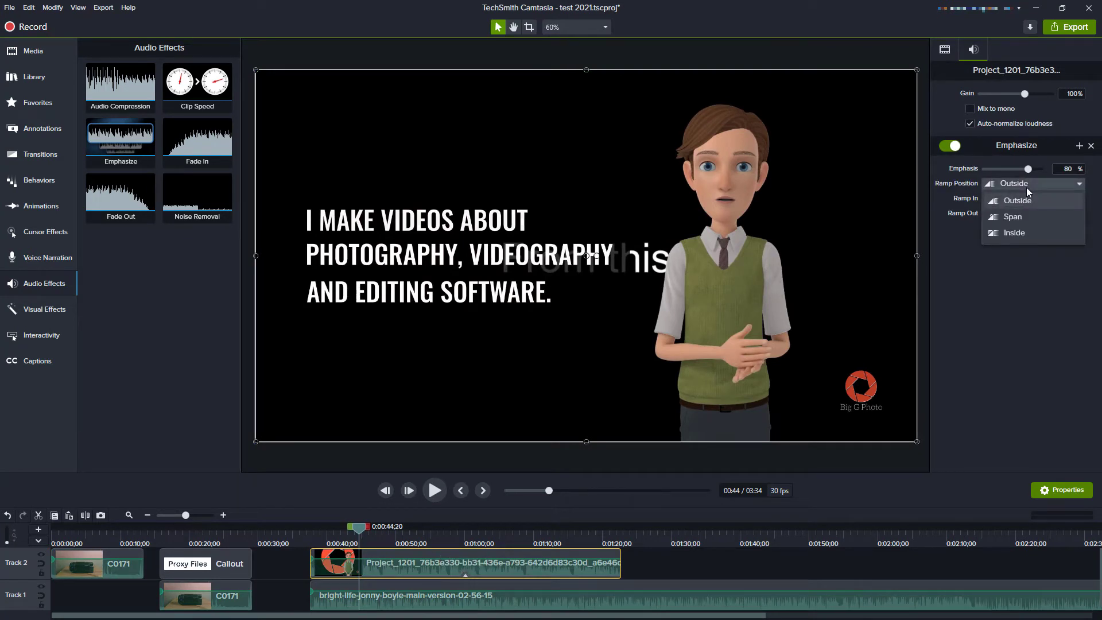
left_click(1026, 187)
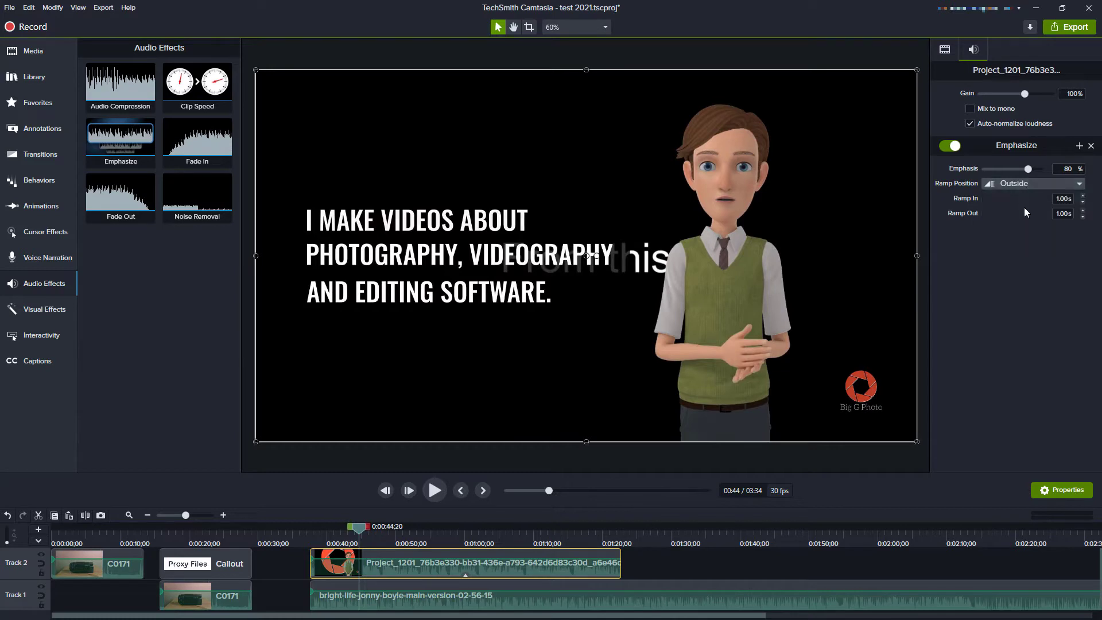
Play the preview from 0:36 to hear the emphasis, then stop.
left_click(305, 536)
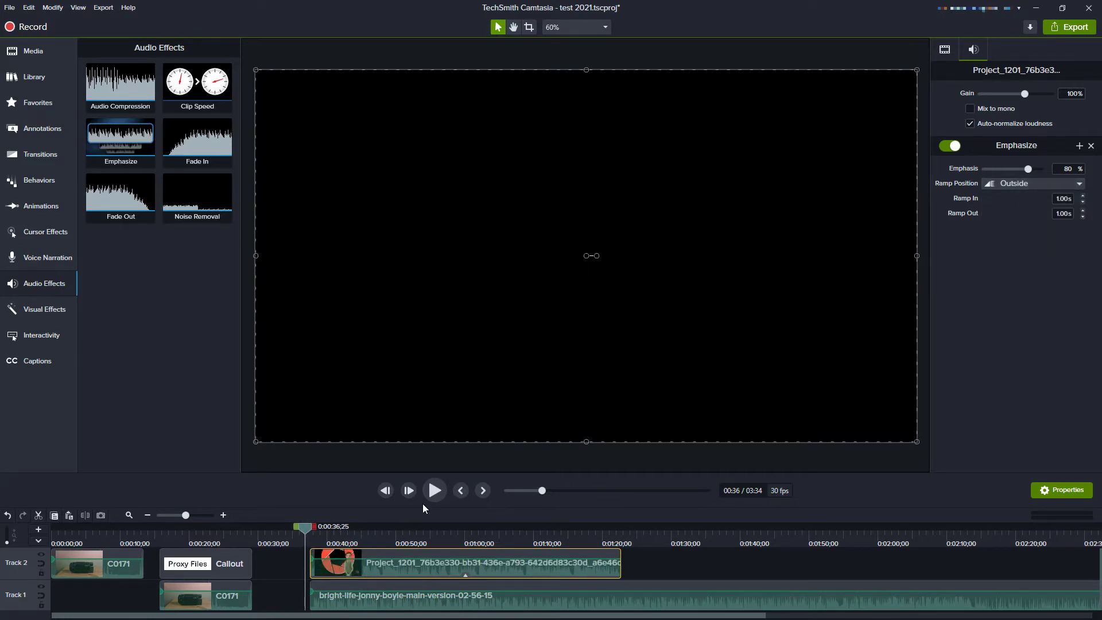
left_click(435, 495)
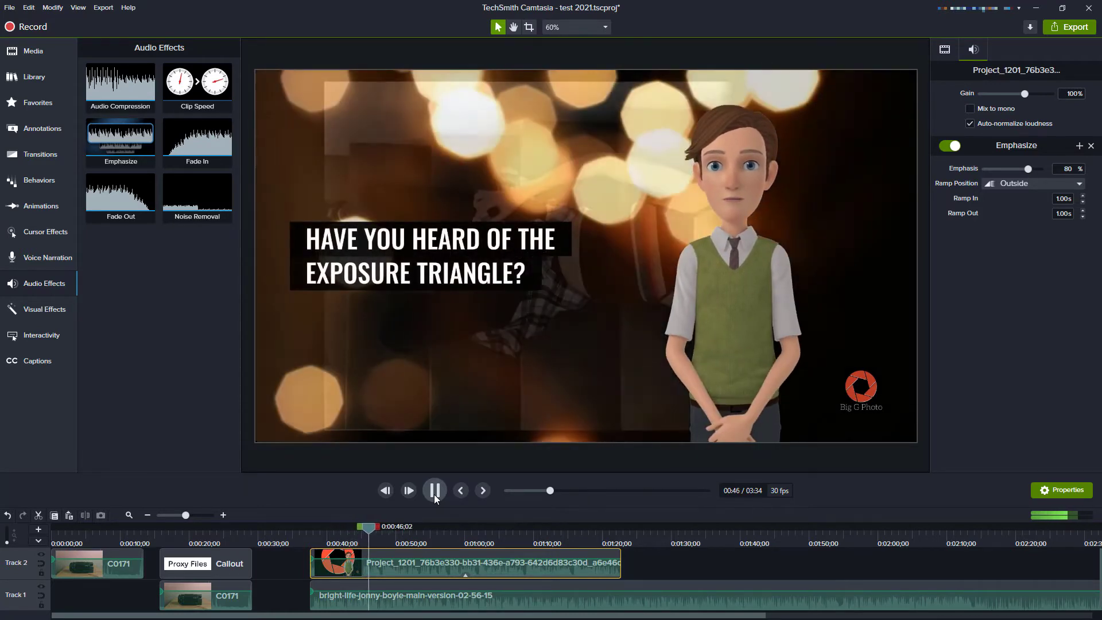
left_click(434, 494)
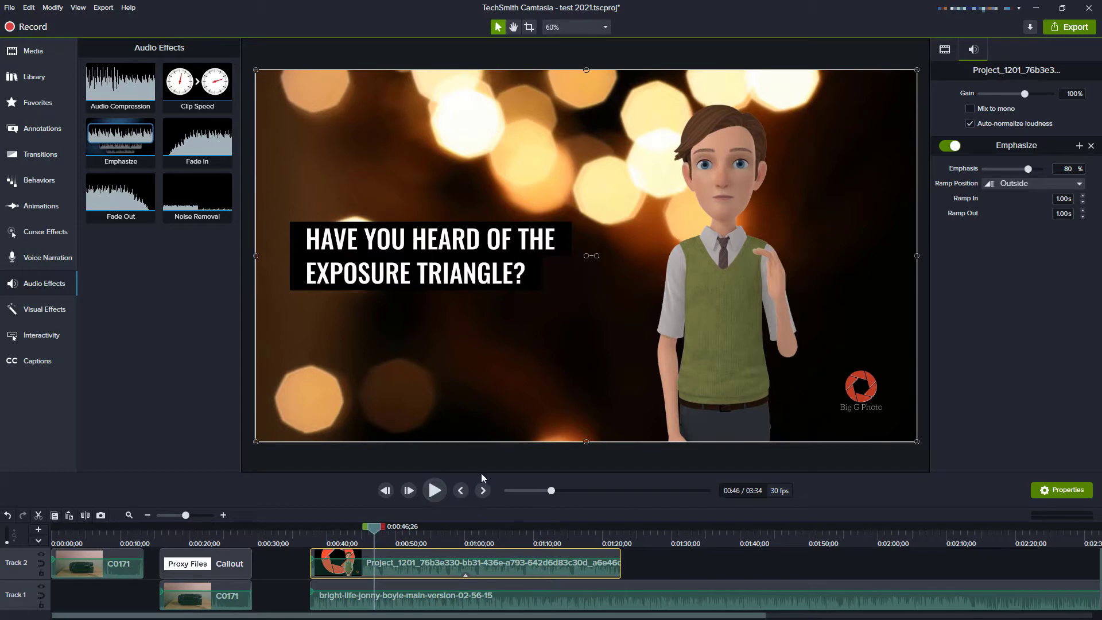
Play the preview with Emphasize switched off, then back on, and stop playback.
left_click(437, 490)
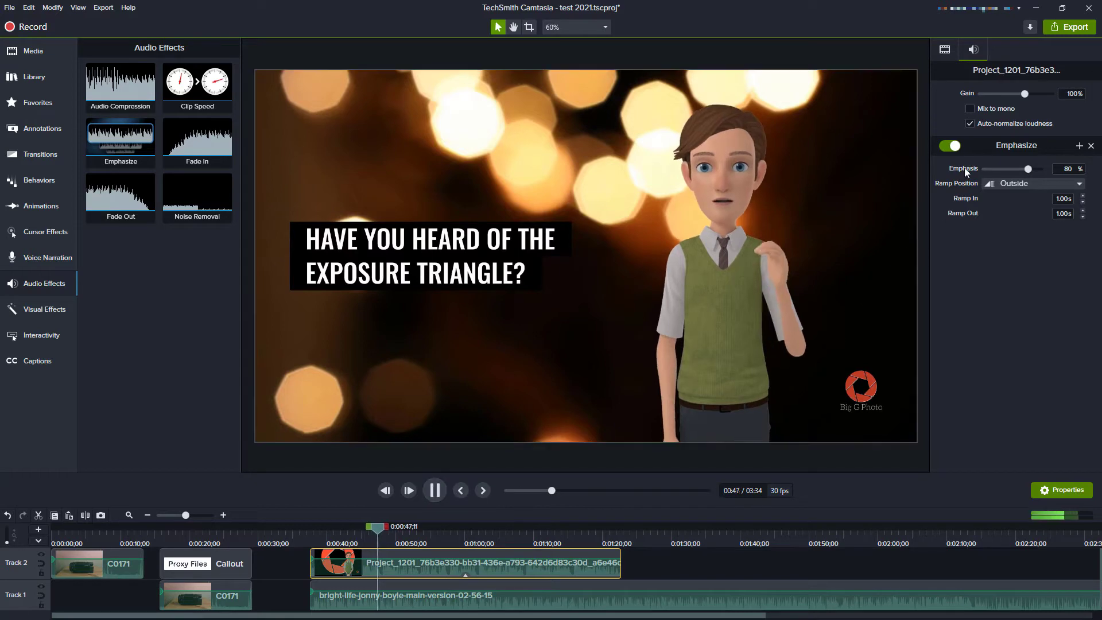
left_click(954, 147)
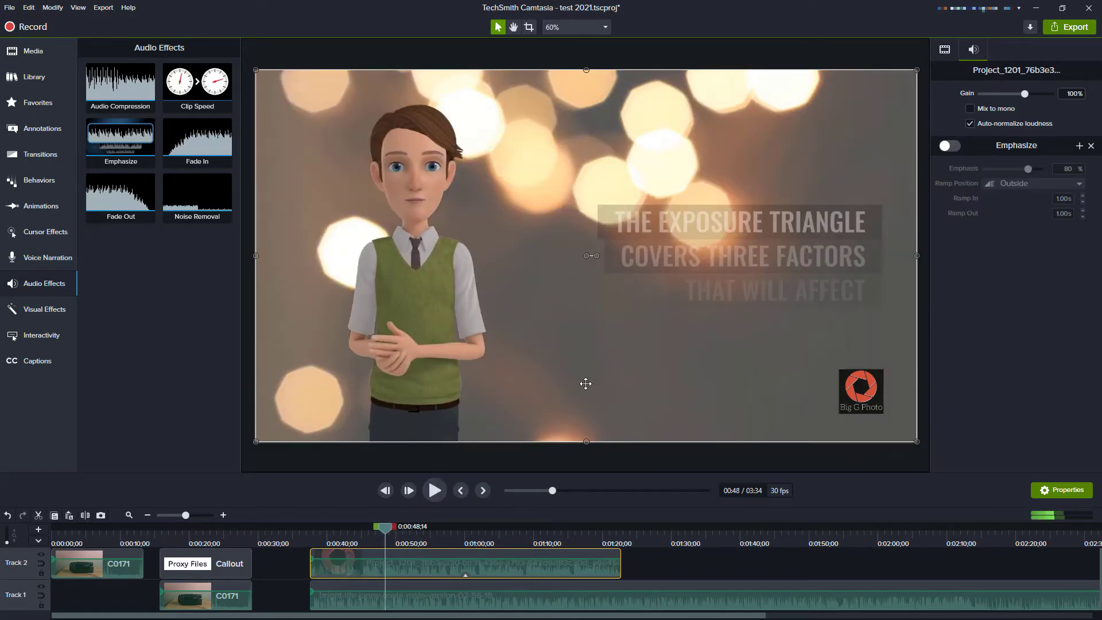
left_click(443, 489)
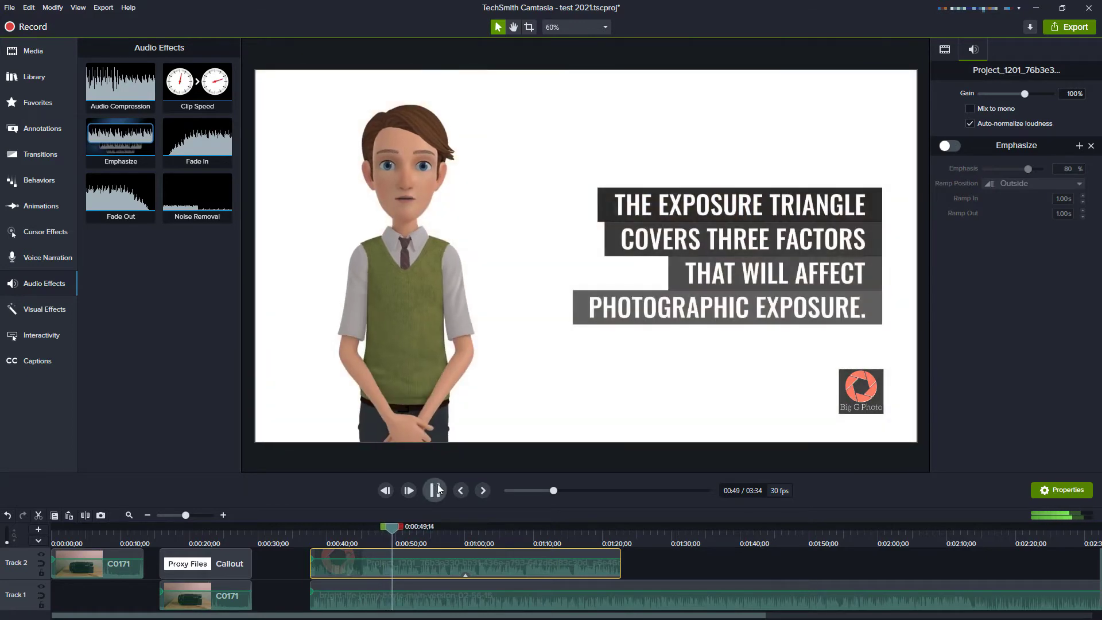
left_click(949, 146)
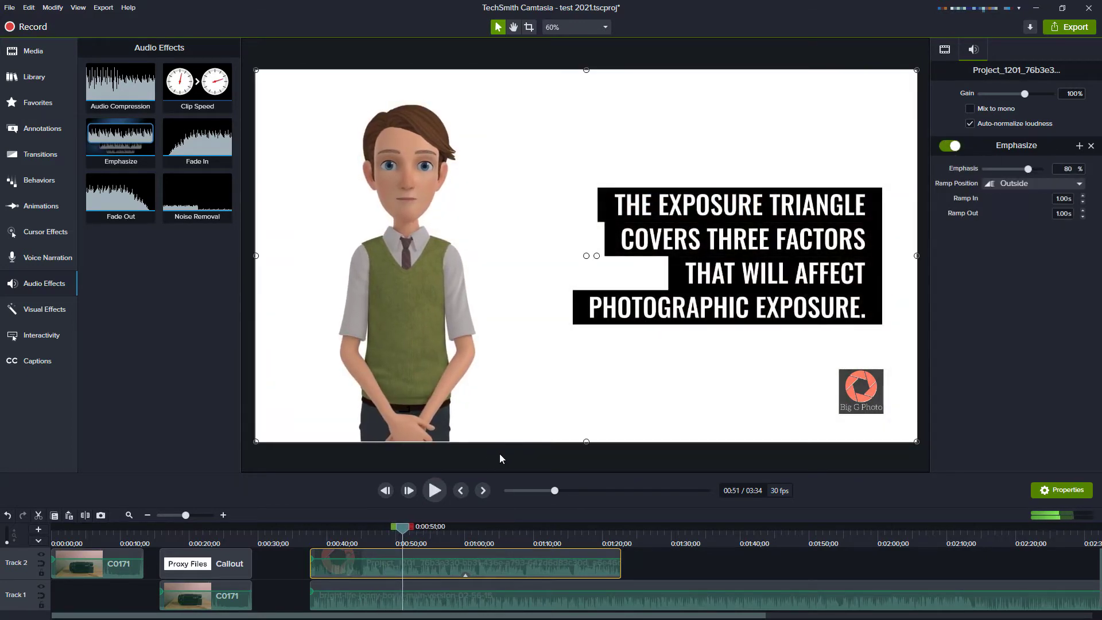
left_click(442, 493)
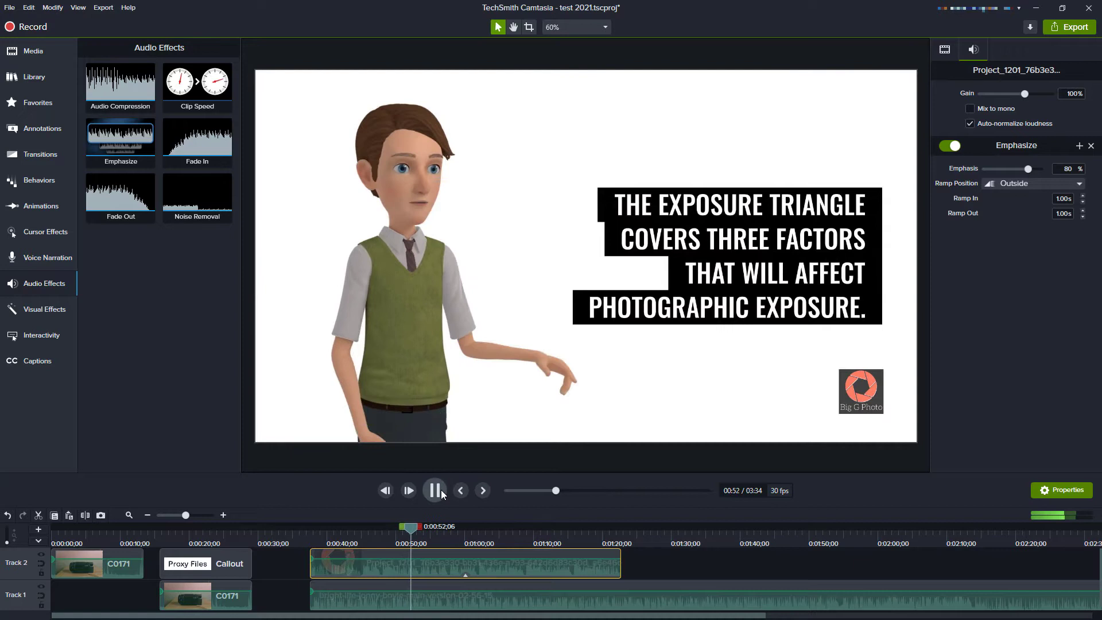
left_click(440, 490)
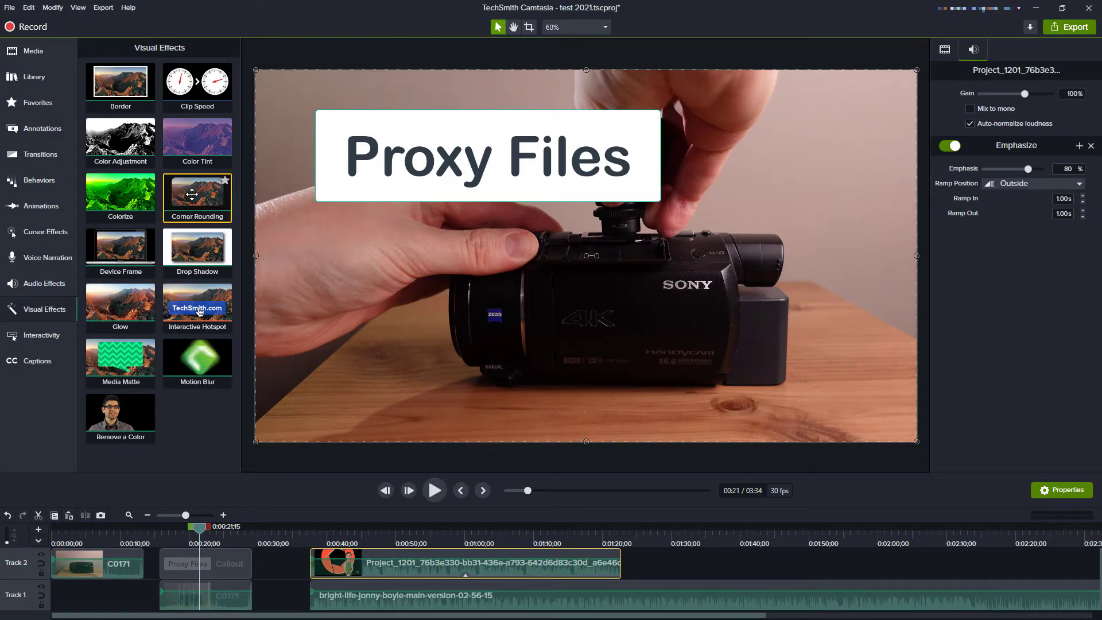
Apply Corner Rounding to the Proxy Files callout and the C0171 clip, each radius at 0.
left_click_drag(192, 193, 203, 560)
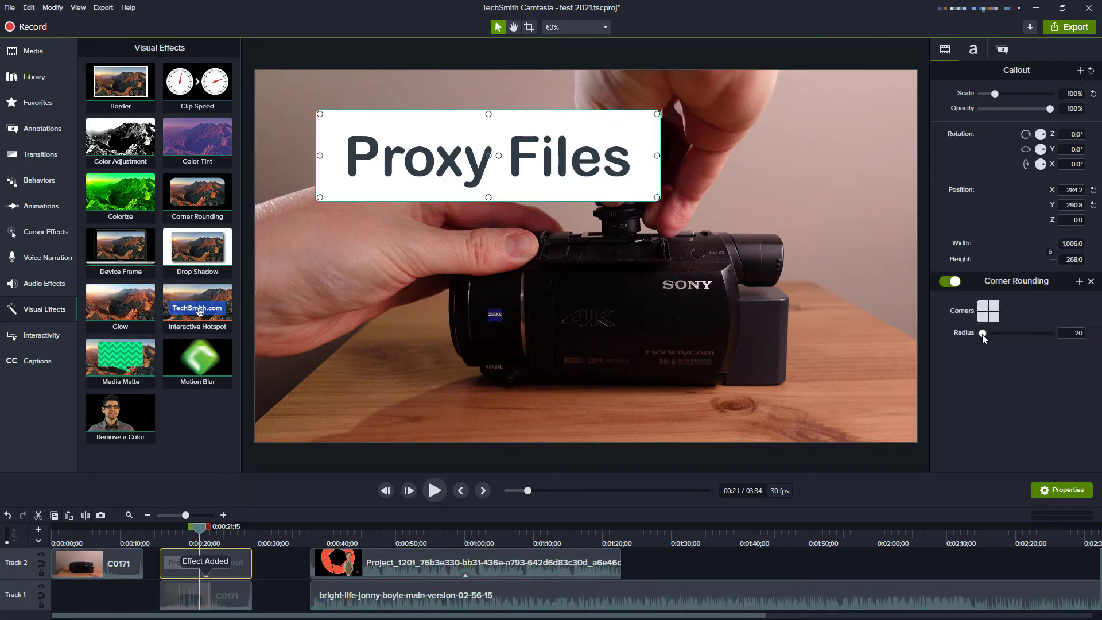
mouse_move(983, 334)
left_mouse_down()
mouse_move(994, 332)
mouse_move(981, 335)
left_mouse_up()
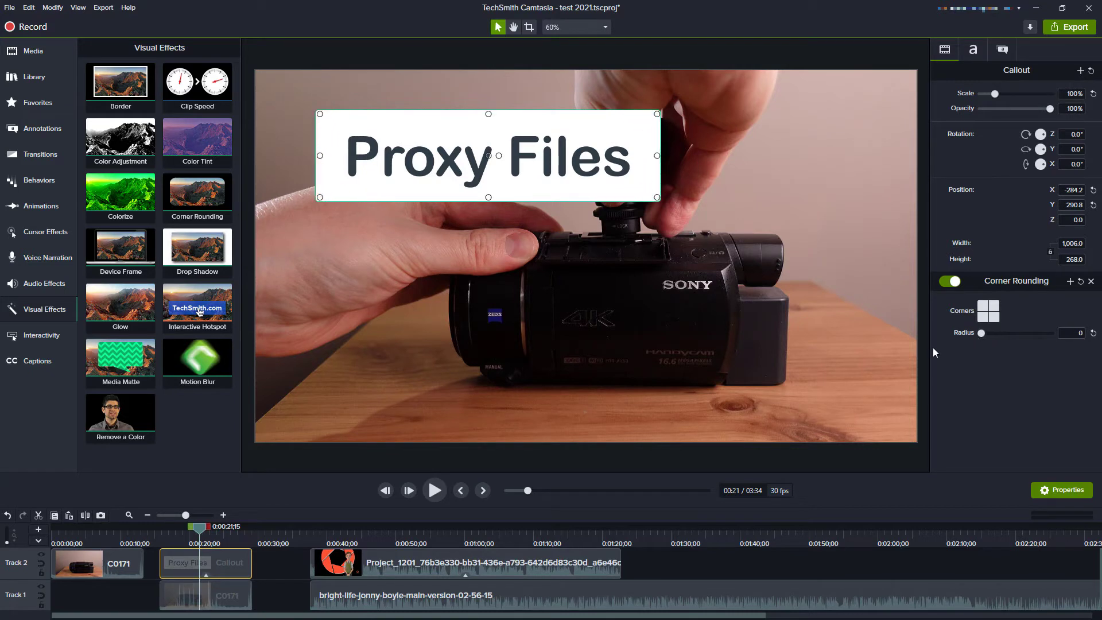
left_click_drag(195, 200, 200, 596)
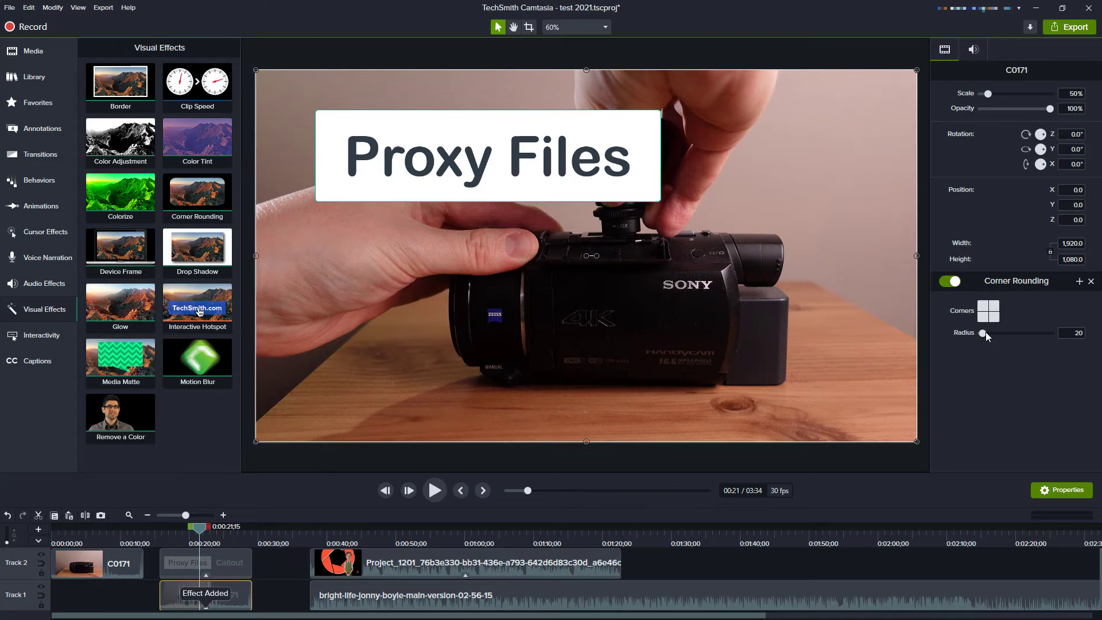
left_click_drag(982, 333, 946, 344)
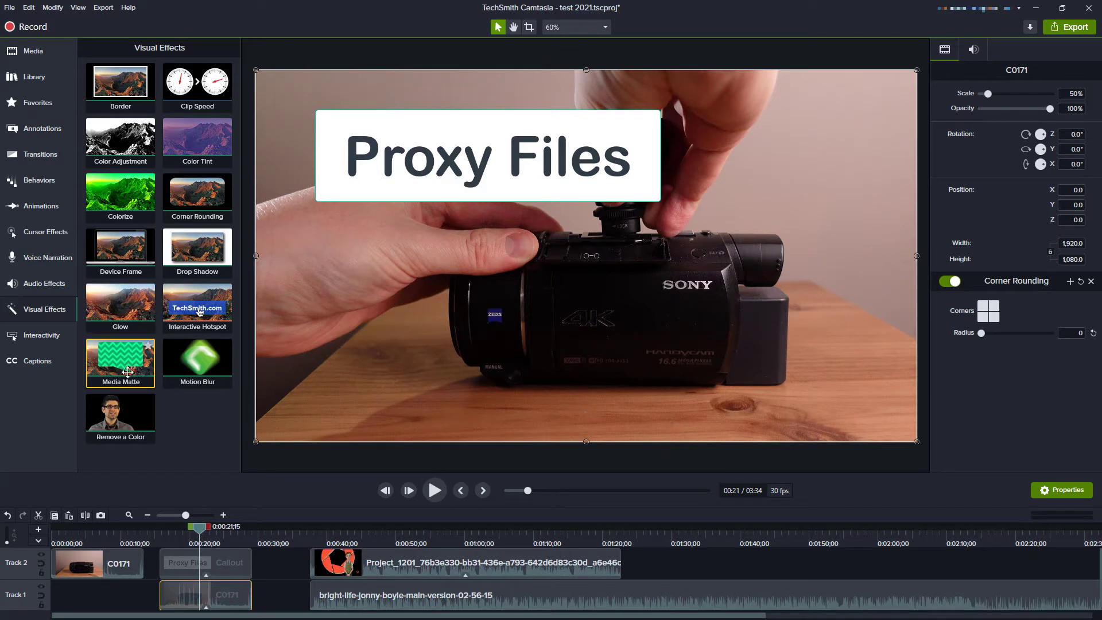
Make the Proxy Files callout box taller and wider on the canvas.
left_click(376, 170)
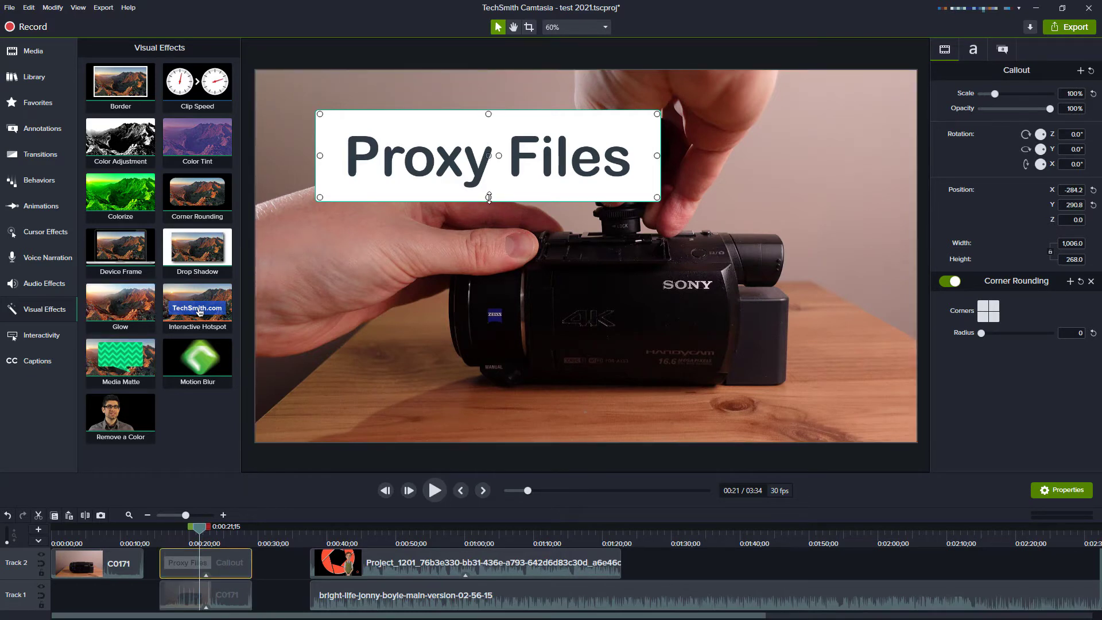
left_click_drag(488, 197, 488, 373)
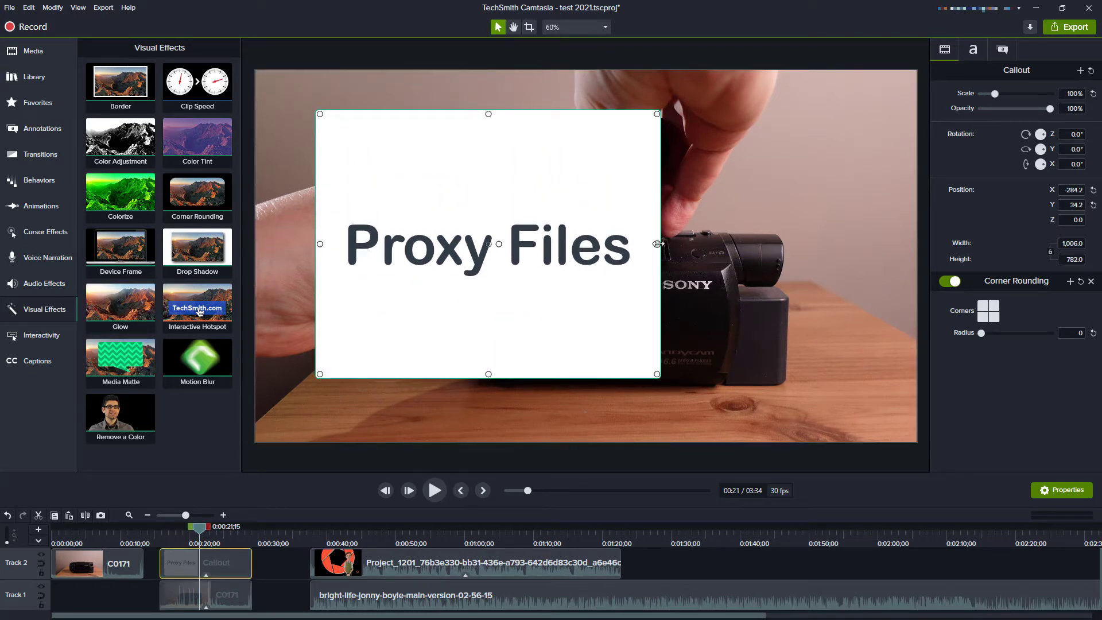
left_click_drag(657, 243, 797, 244)
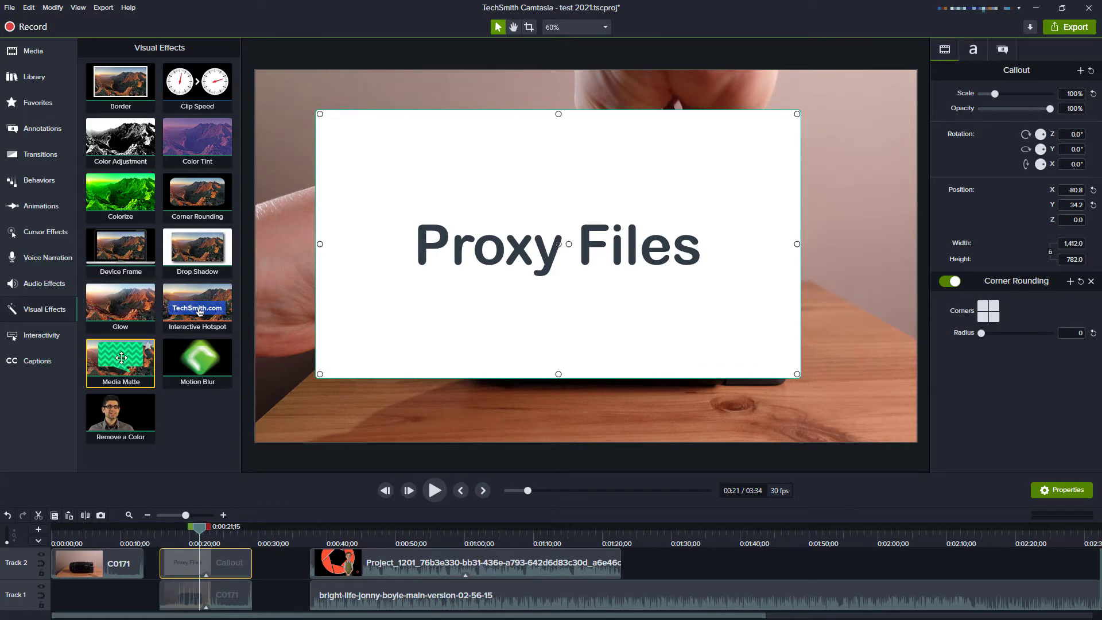
Add a Media Matte to the callout and set its mode to Luminosity Invert.
left_click_drag(150, 405, 207, 560)
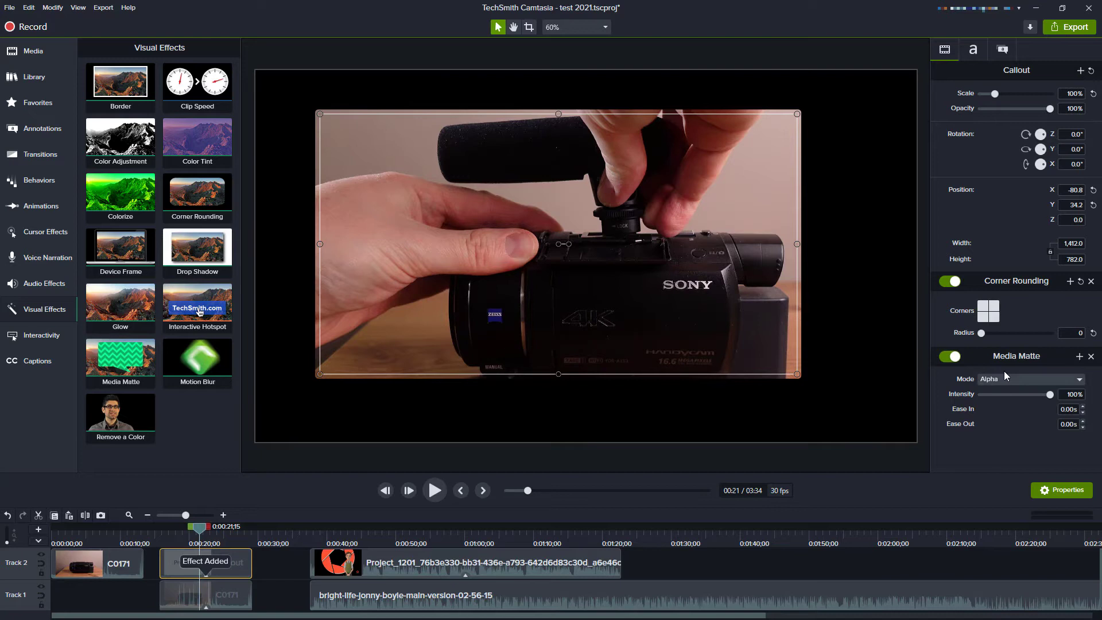
left_click(1032, 380)
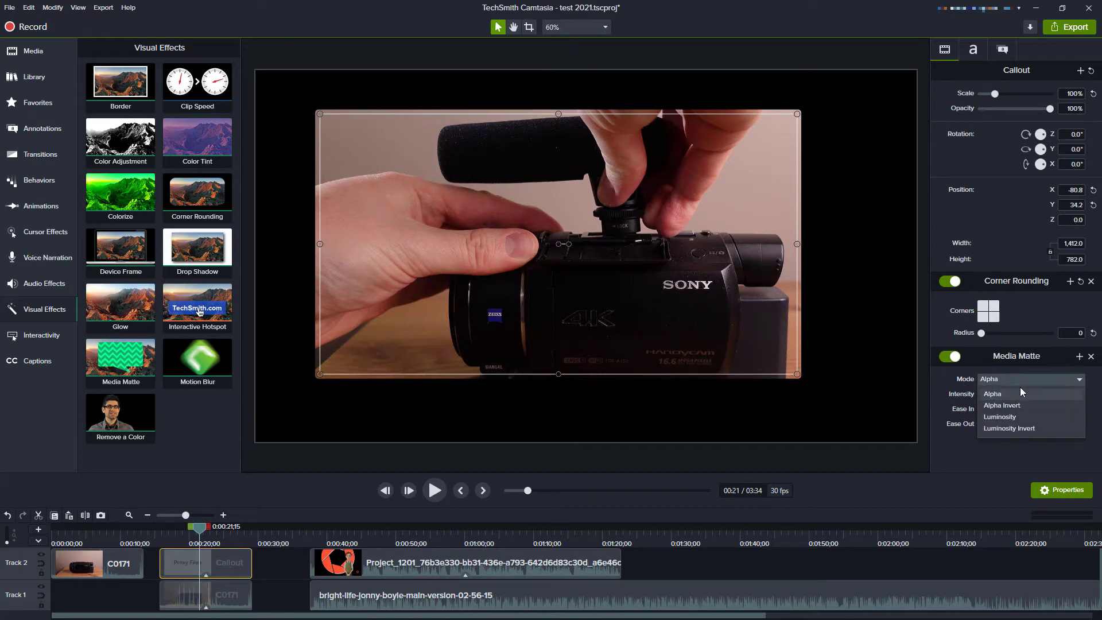
left_click(1022, 402)
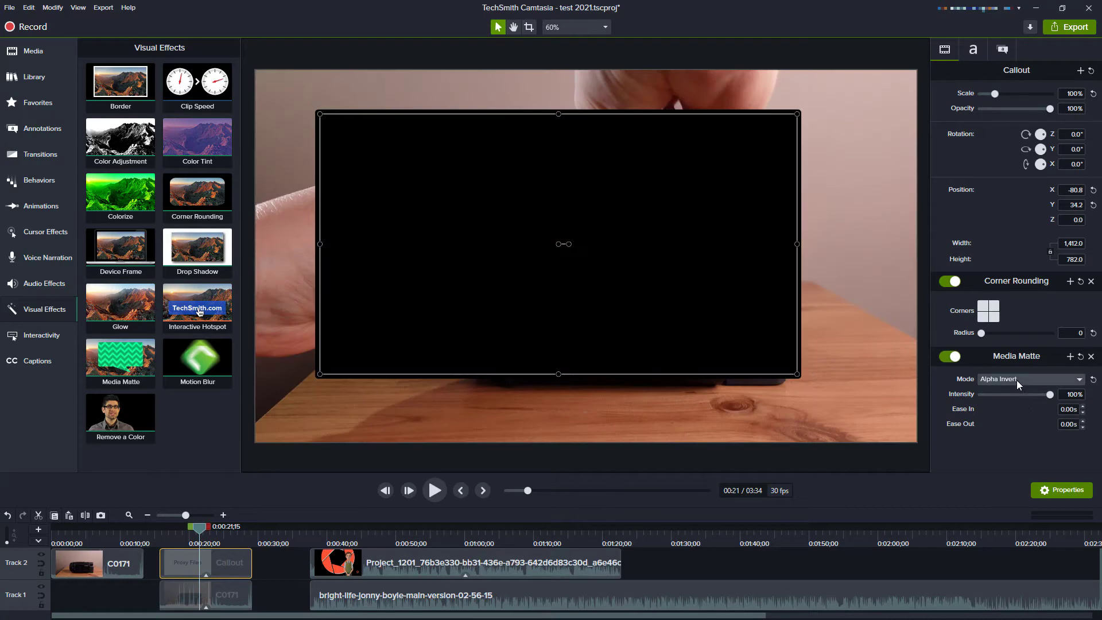
left_click(1017, 379)
left_click(1015, 414)
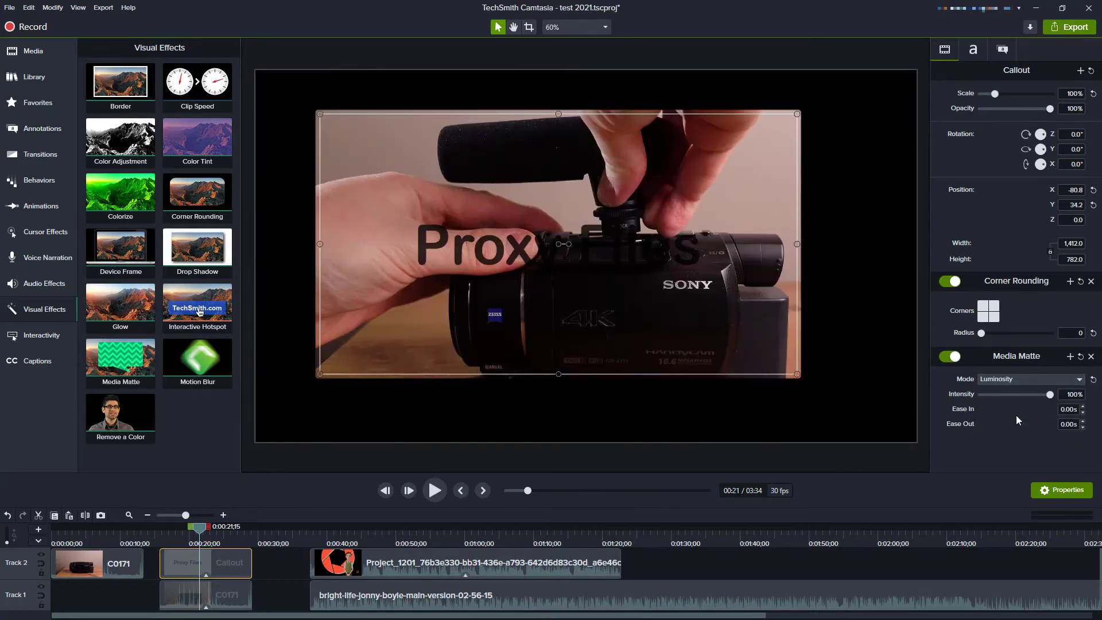
left_click(1015, 380)
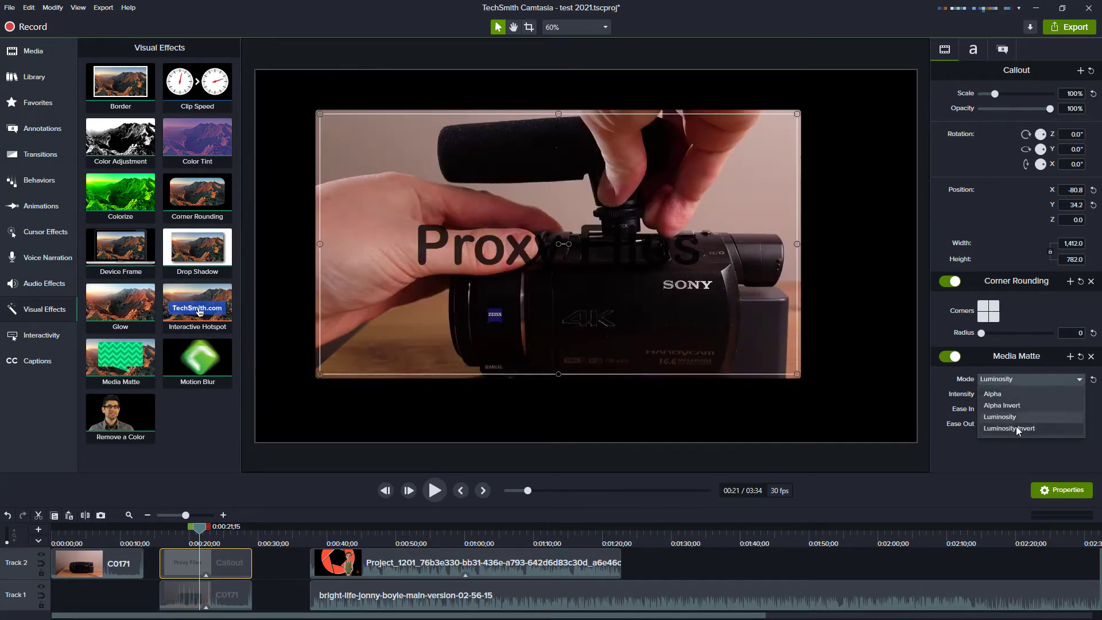
left_click(1015, 426)
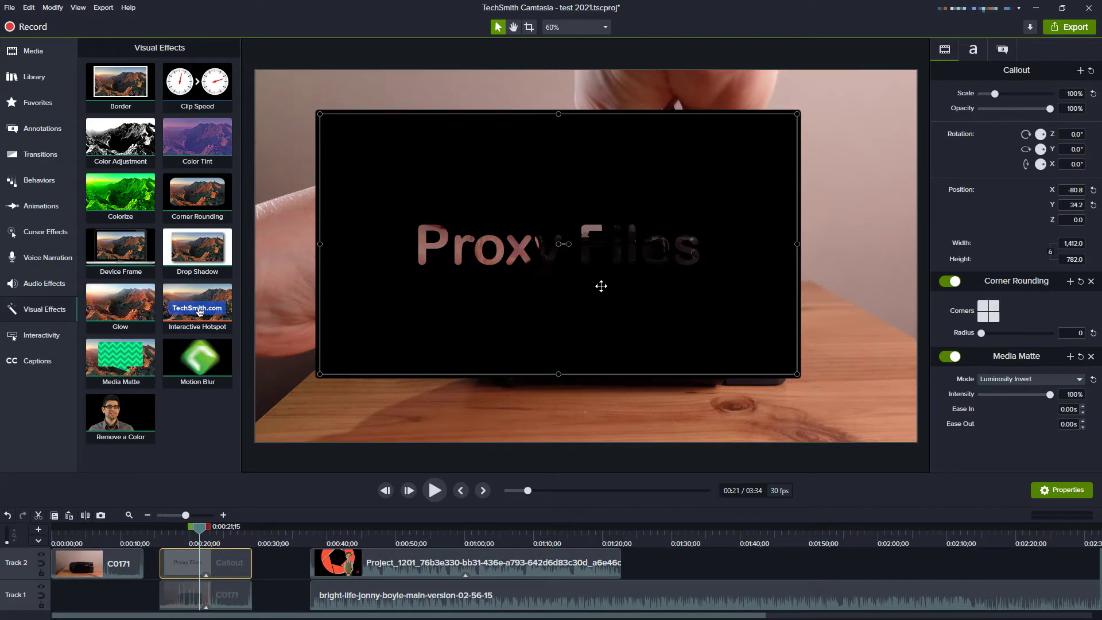
Raise the Proxy Files callout to position -97.5, 127.5 and set its text size to 256.
left_click_drag(601, 285, 638, 278)
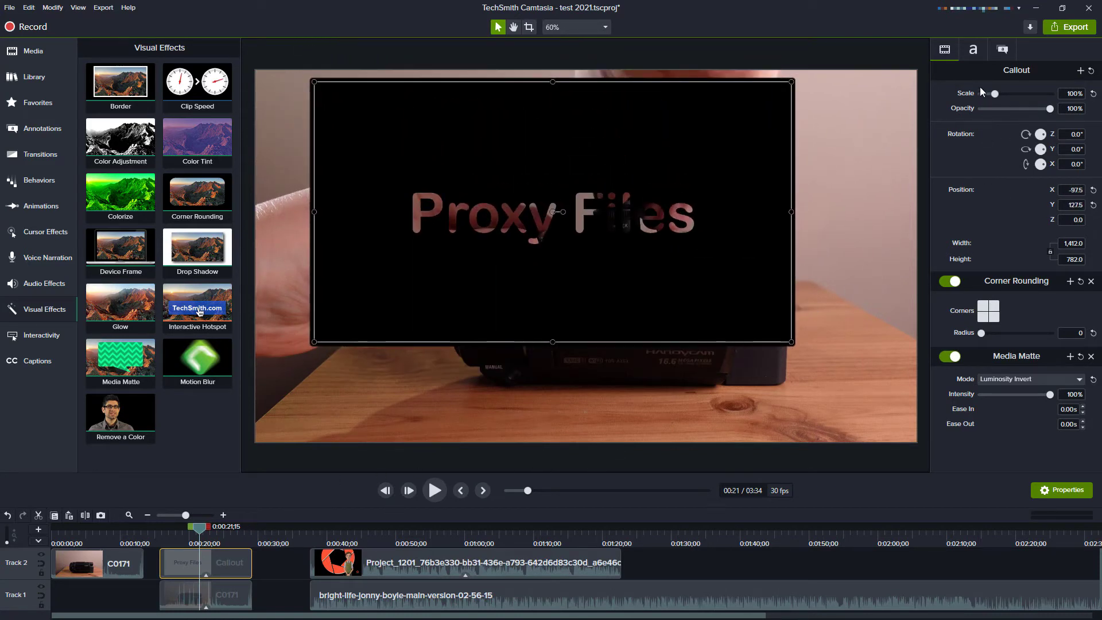
left_click(978, 54)
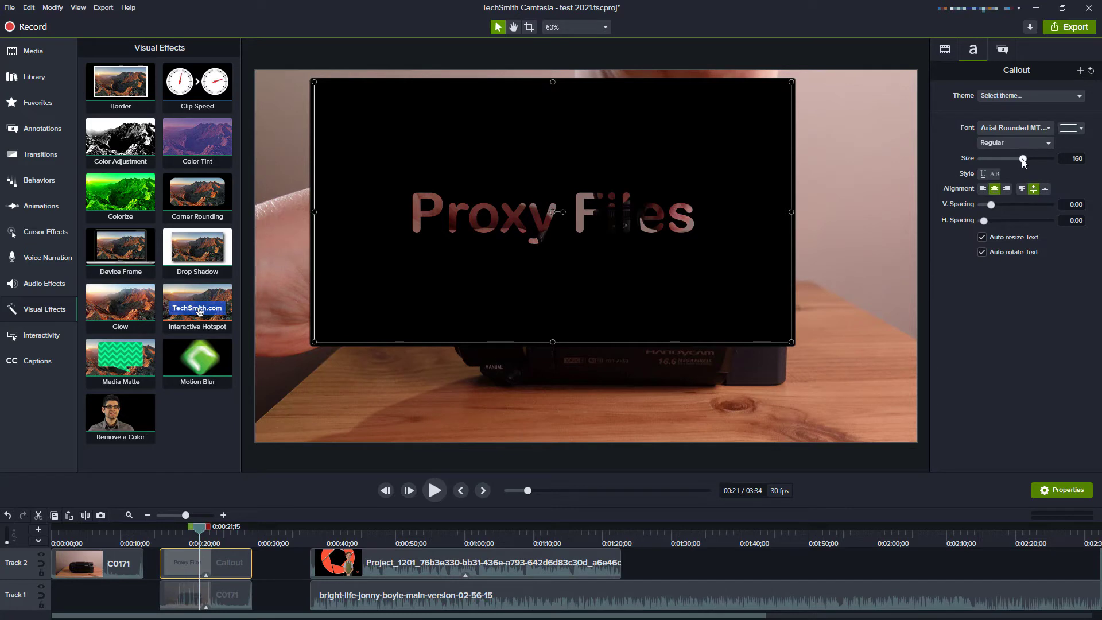
left_click_drag(1022, 158, 1061, 163)
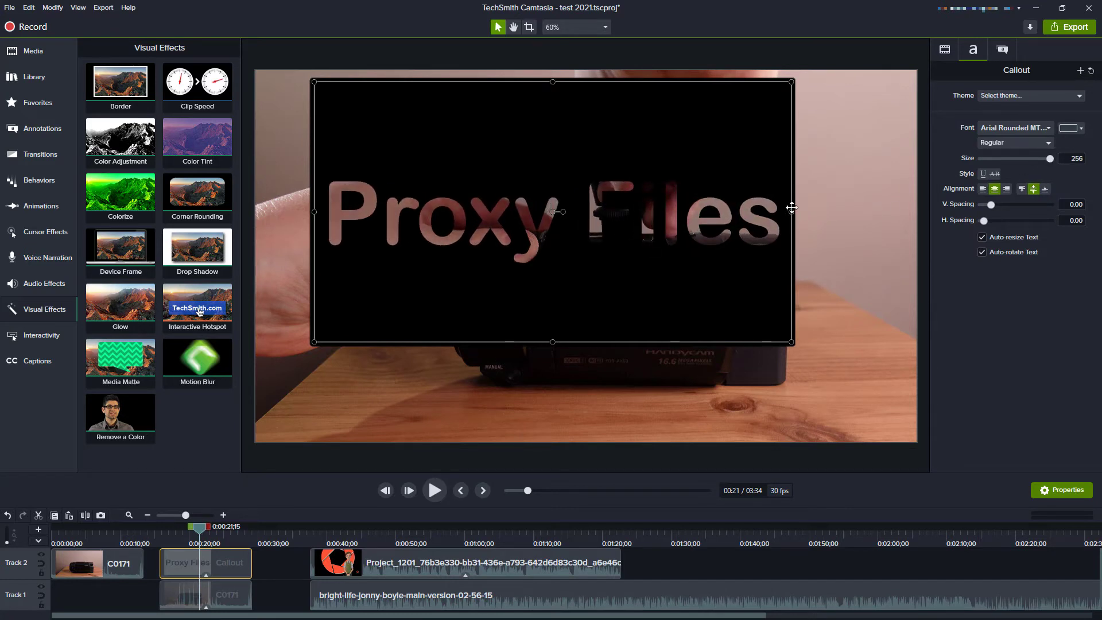
Stretch the Proxy Files callout left, right and downward to fill the whole frame.
left_click_drag(794, 212, 916, 212)
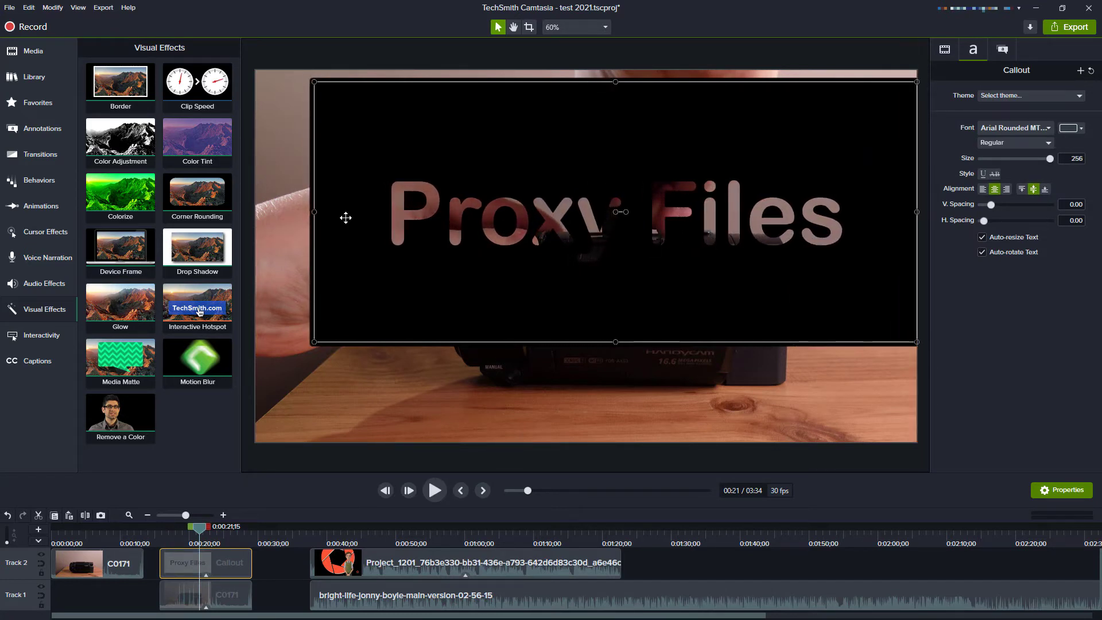
left_click_drag(313, 211, 256, 212)
left_click_drag(586, 342, 586, 447)
Change the callout's fill colour to black.
left_click(1003, 49)
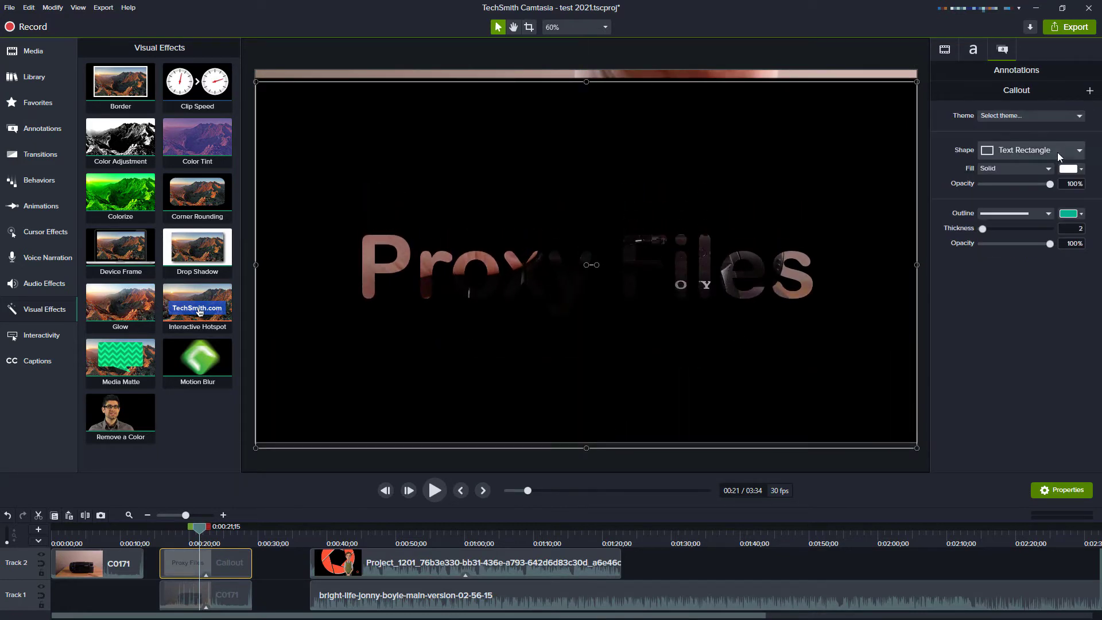
left_click(1074, 170)
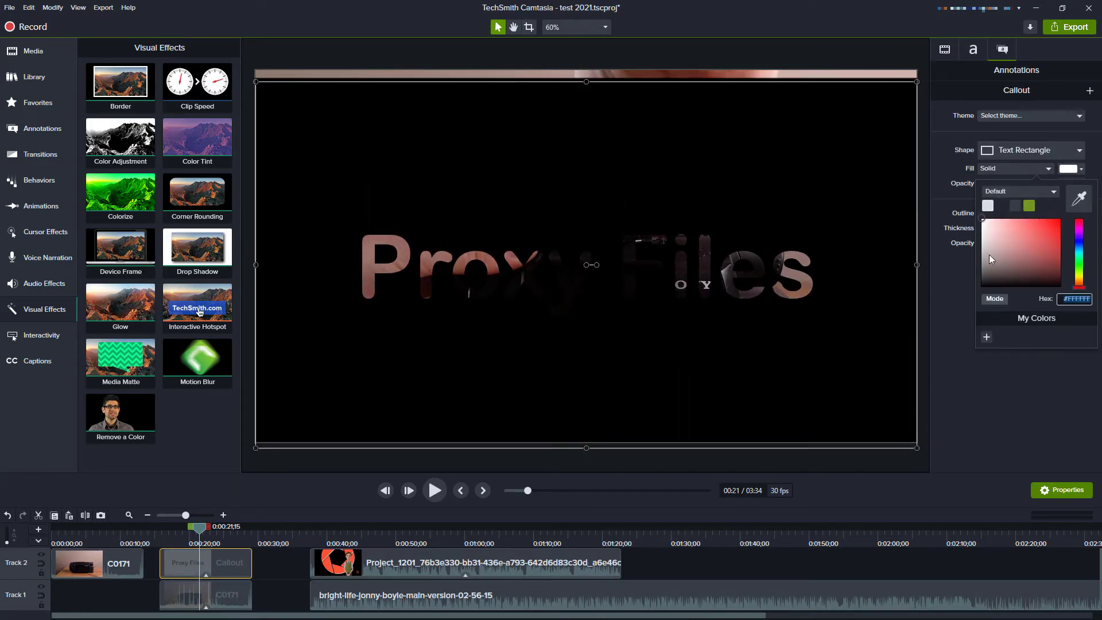
mouse_move(989, 253)
left_mouse_down()
mouse_move(973, 300)
mouse_move(983, 225)
left_mouse_up()
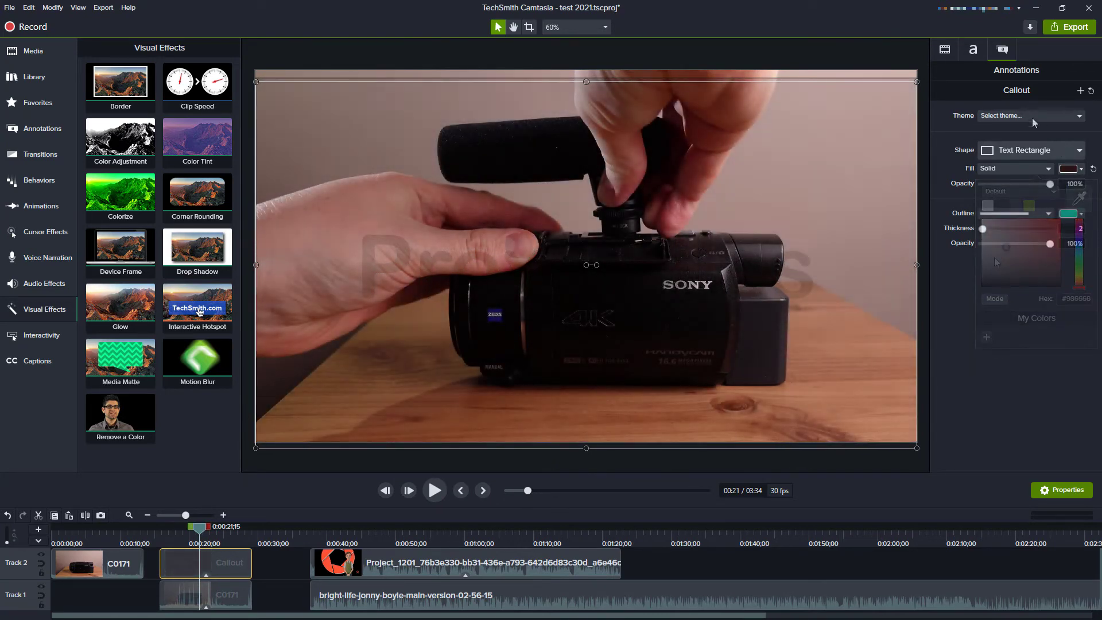
key("Escape")
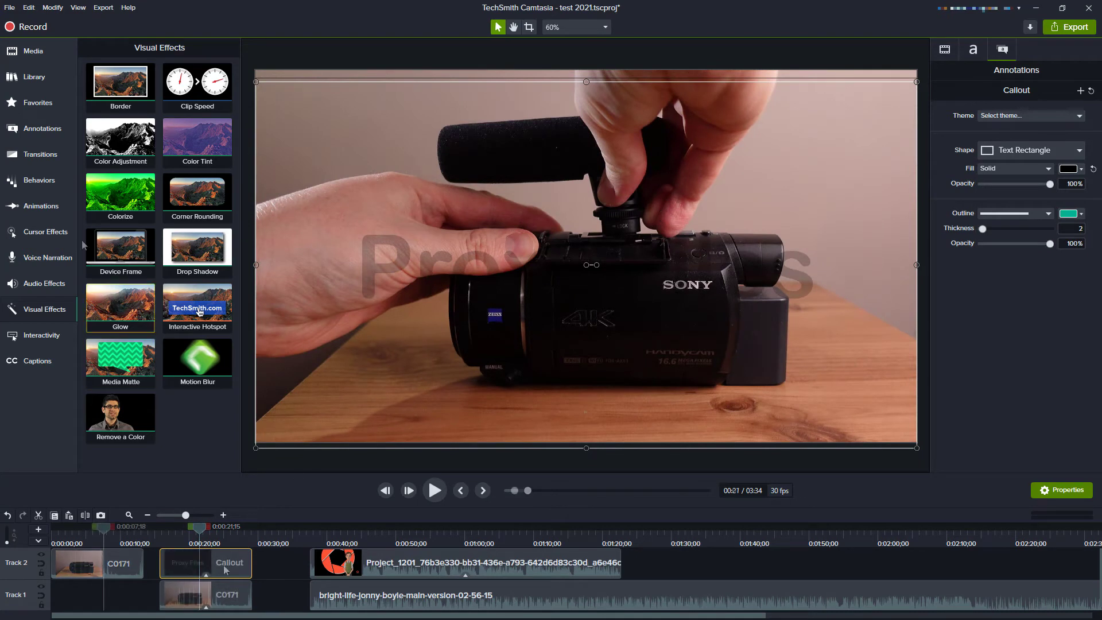
Select C0171.MP4 in the Media bin, then play the project from 0:00 and pause.
left_click(33, 50)
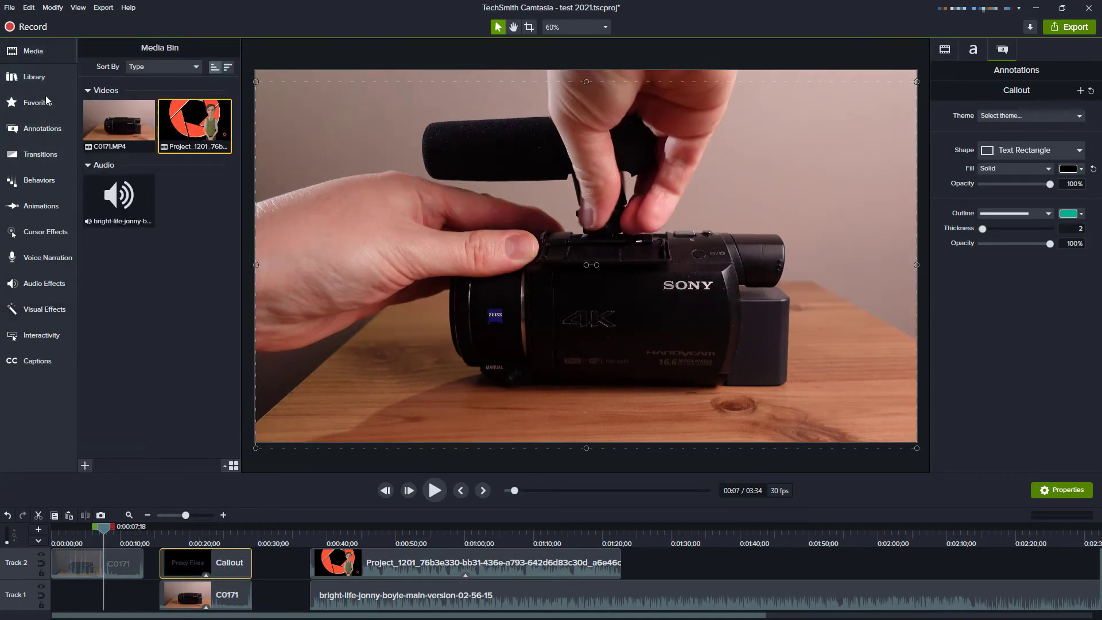
left_click(116, 128)
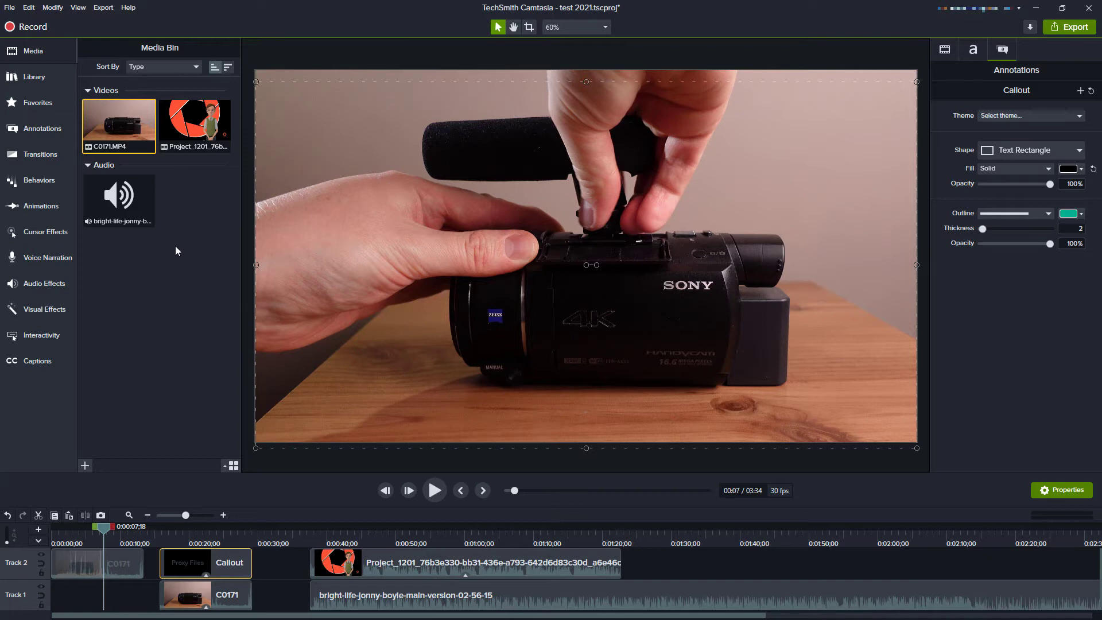
left_click_drag(106, 528, 51, 529)
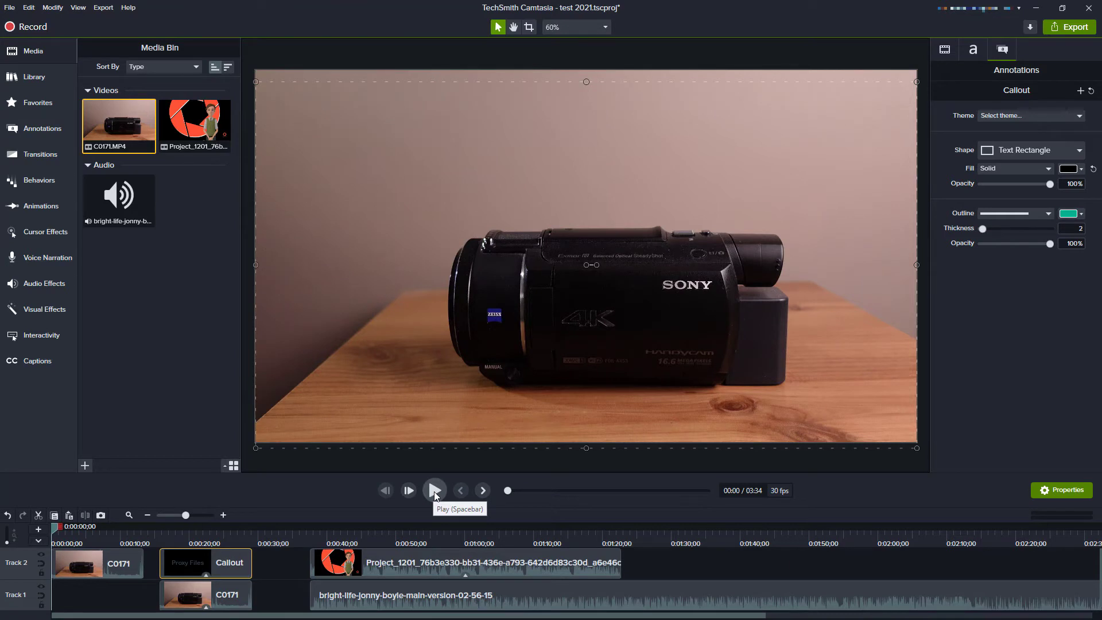
left_click(434, 490)
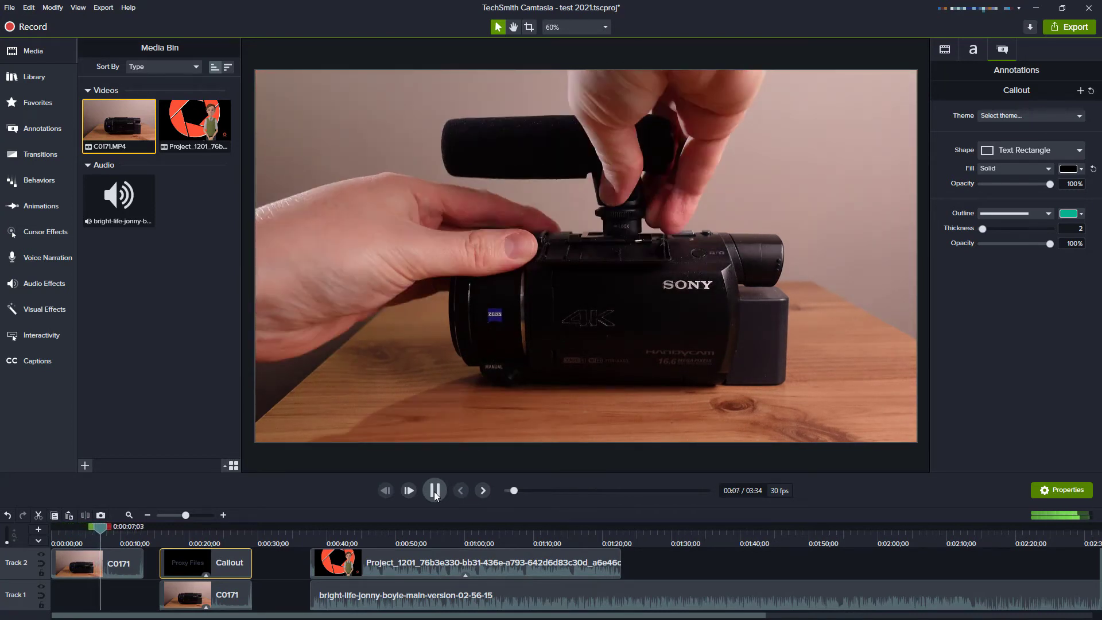
left_click(434, 491)
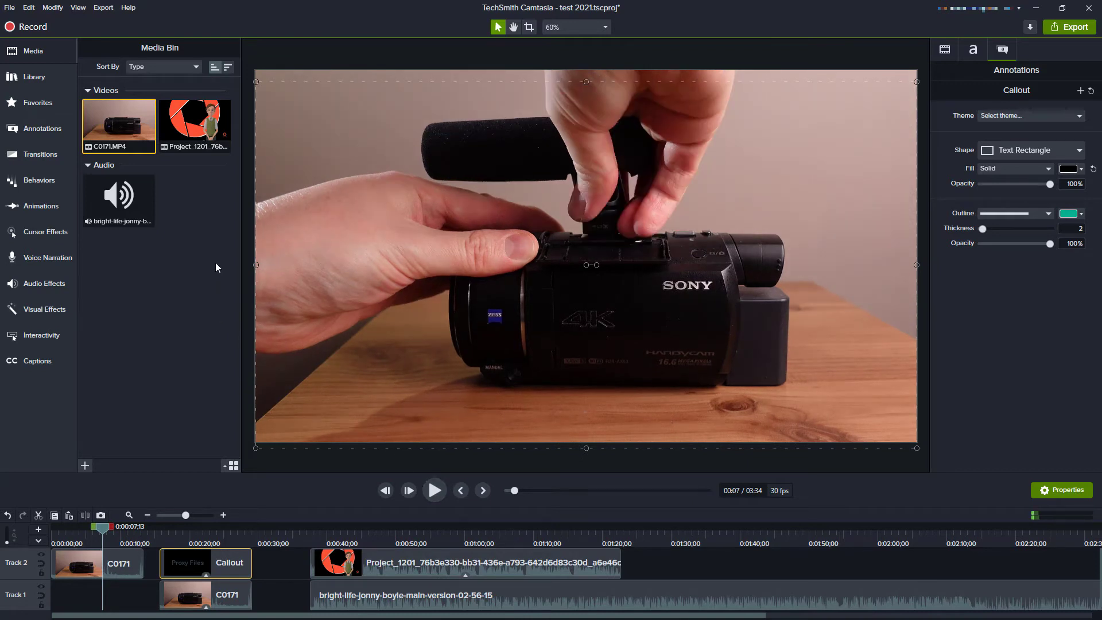
Bring up the C0171 clip's context menu in the Media bin, then dismiss it unused.
right_click(120, 121)
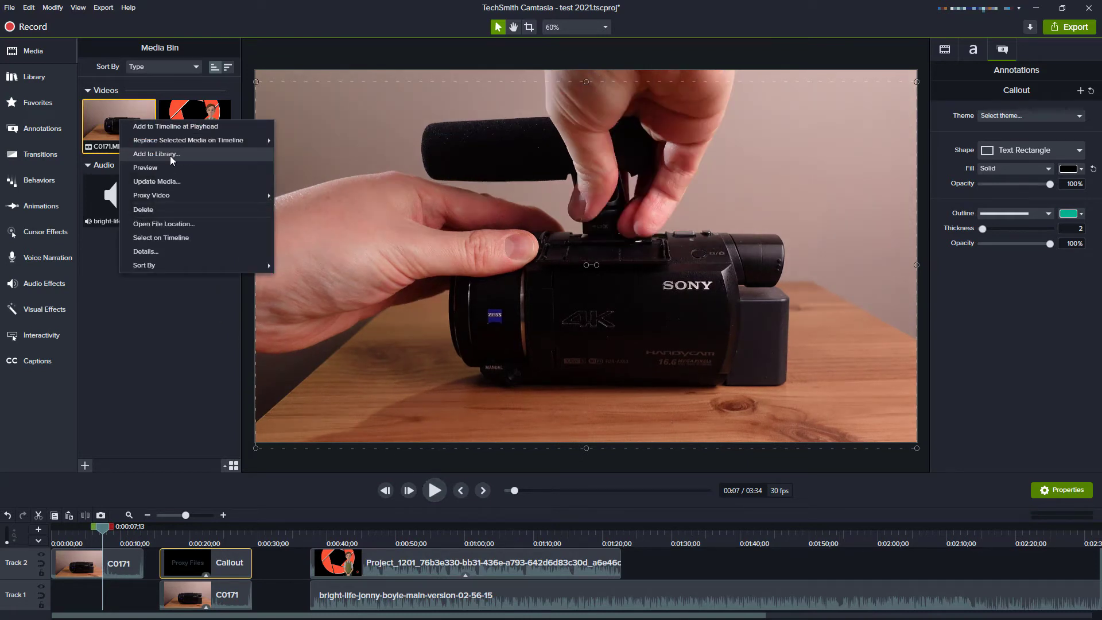
mouse_move(212, 195)
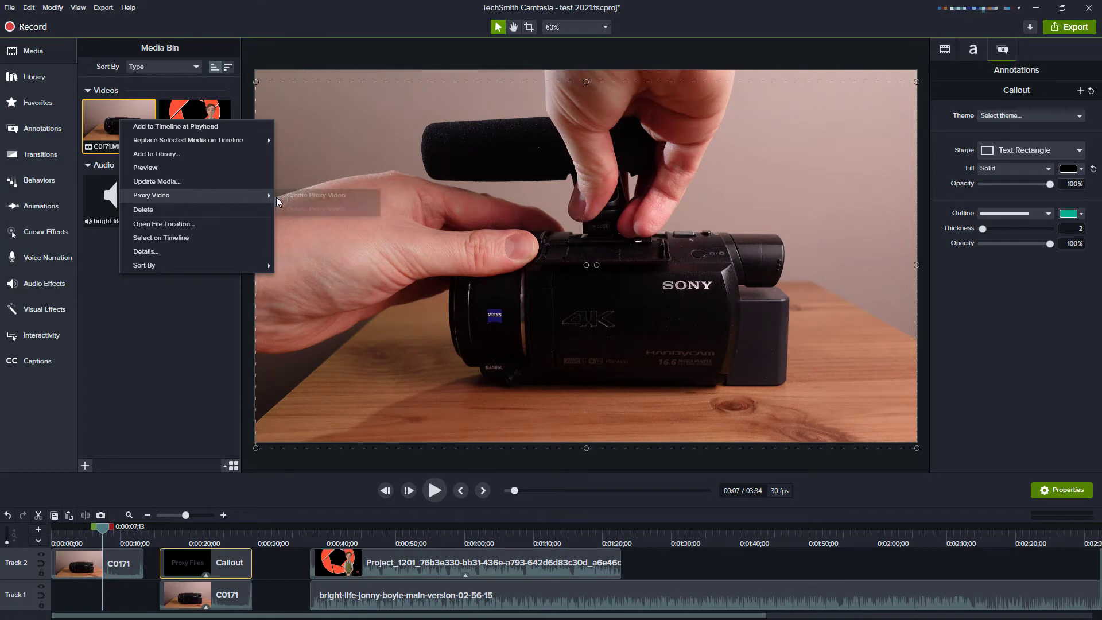
left_click(148, 350)
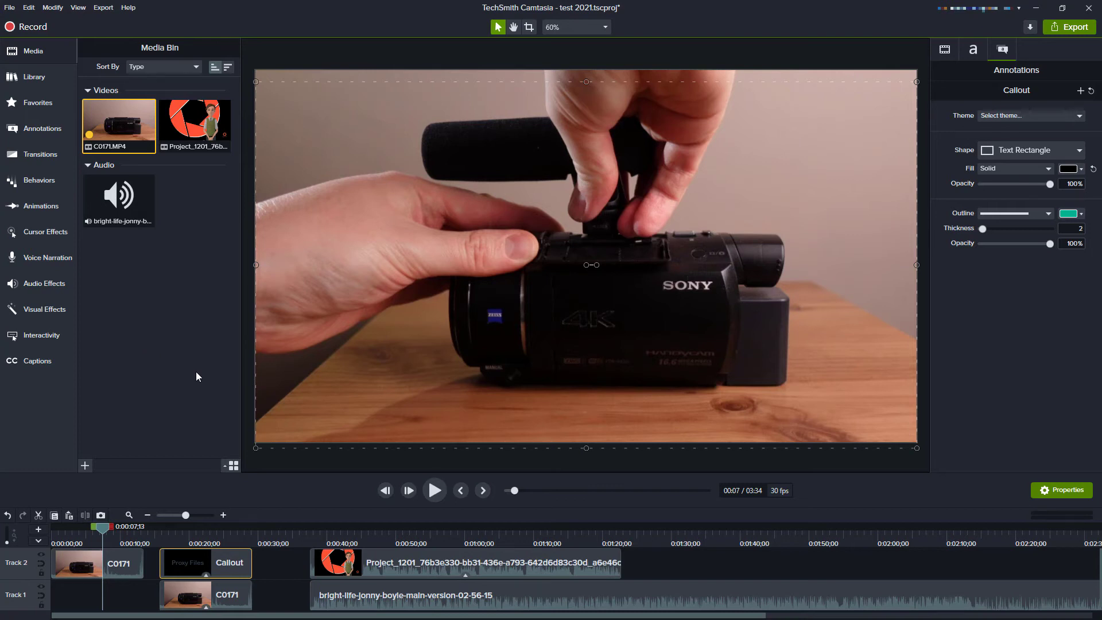
Play the 4K C0171 clip from 0:00 and pause at 00:08.
left_click_drag(103, 534, 45, 529)
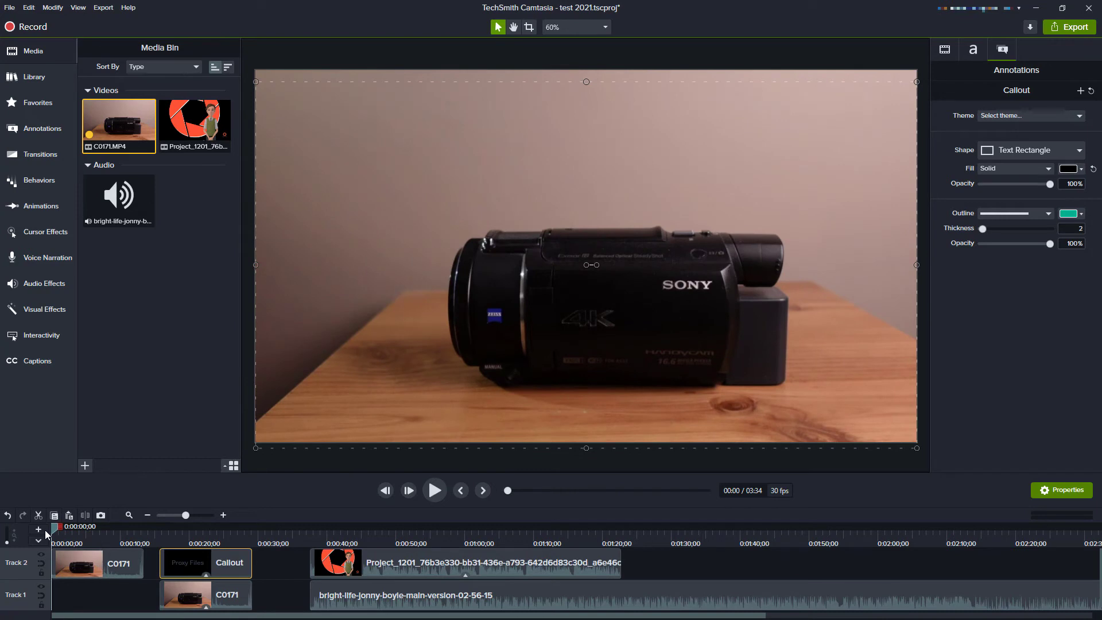
left_click(434, 490)
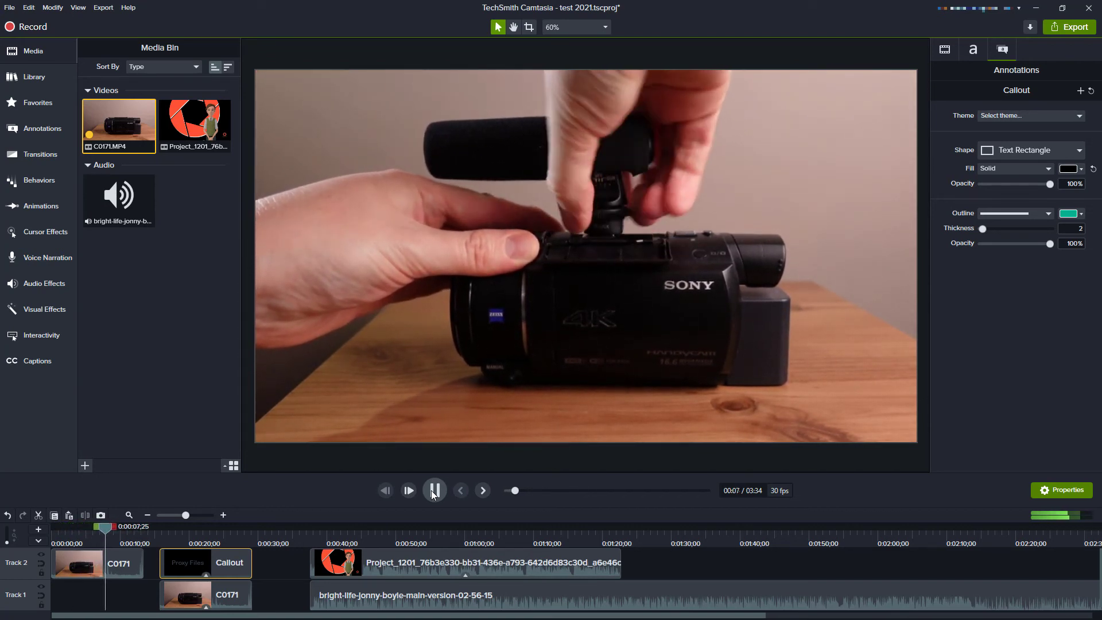
left_click(433, 492)
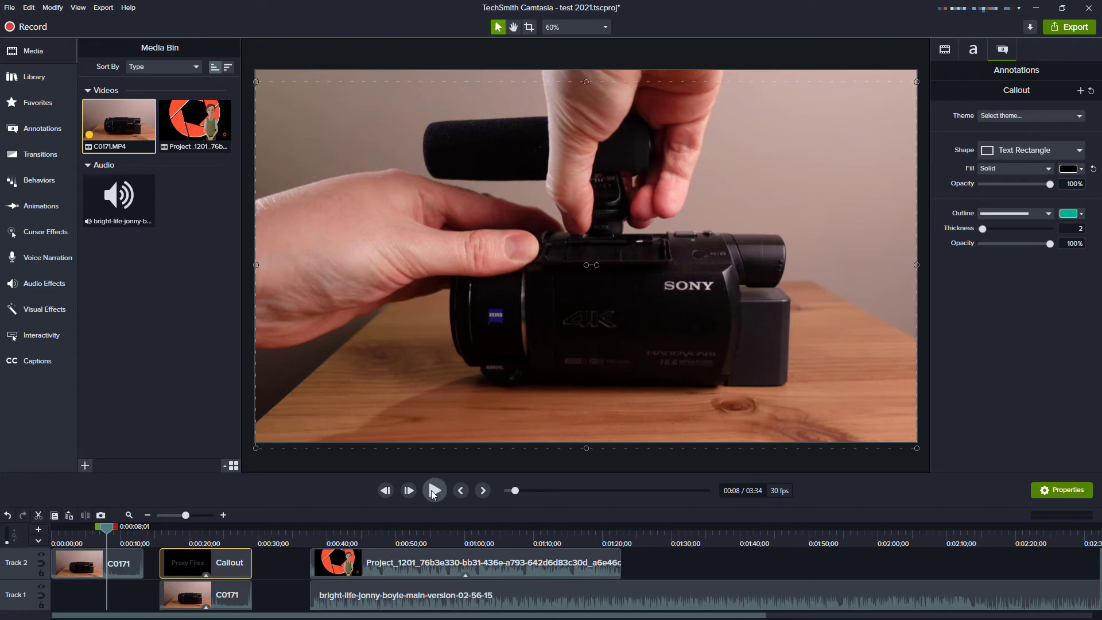
Enter a 4096 × 2304 video size in the Local File export settings, then cancel without exporting.
left_click(1069, 27)
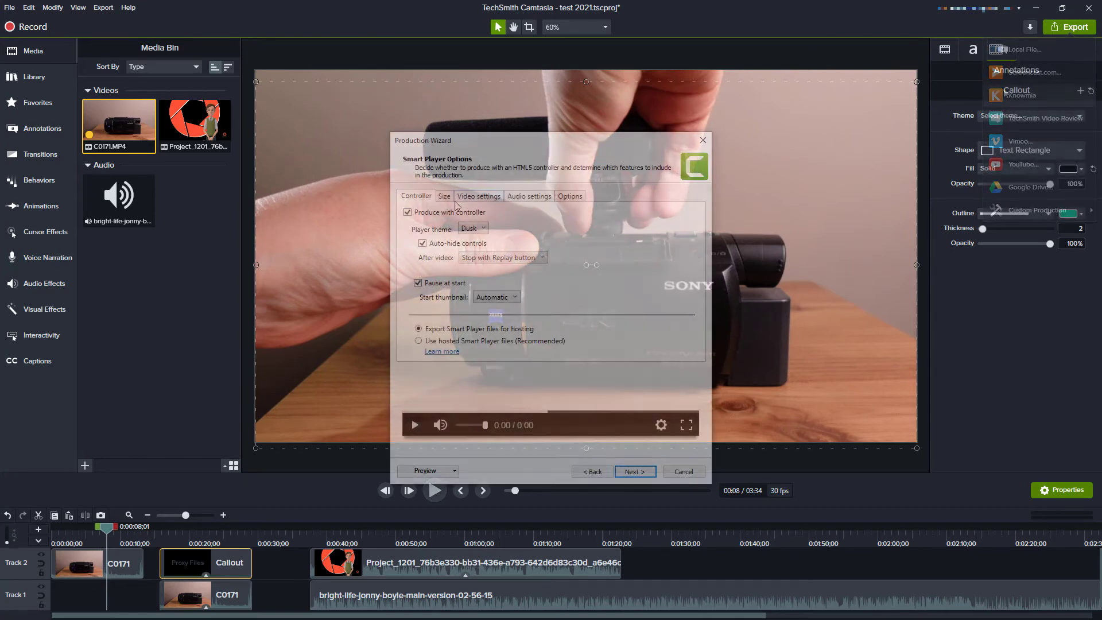
left_click(446, 196)
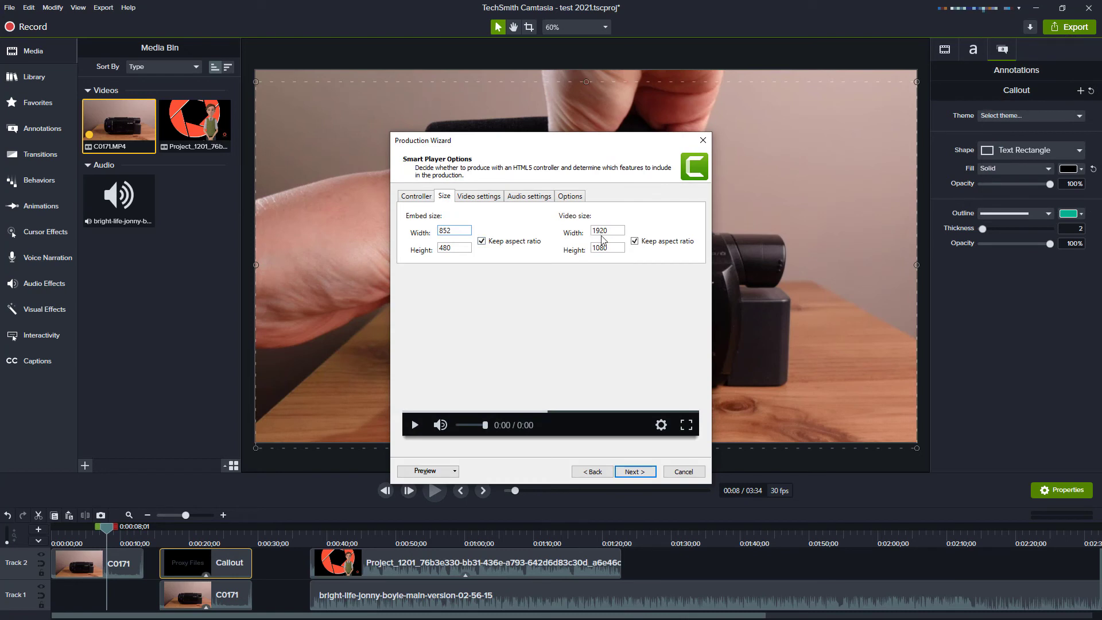
left_click_drag(621, 230, 582, 233)
type("400")
key("BackSpace")
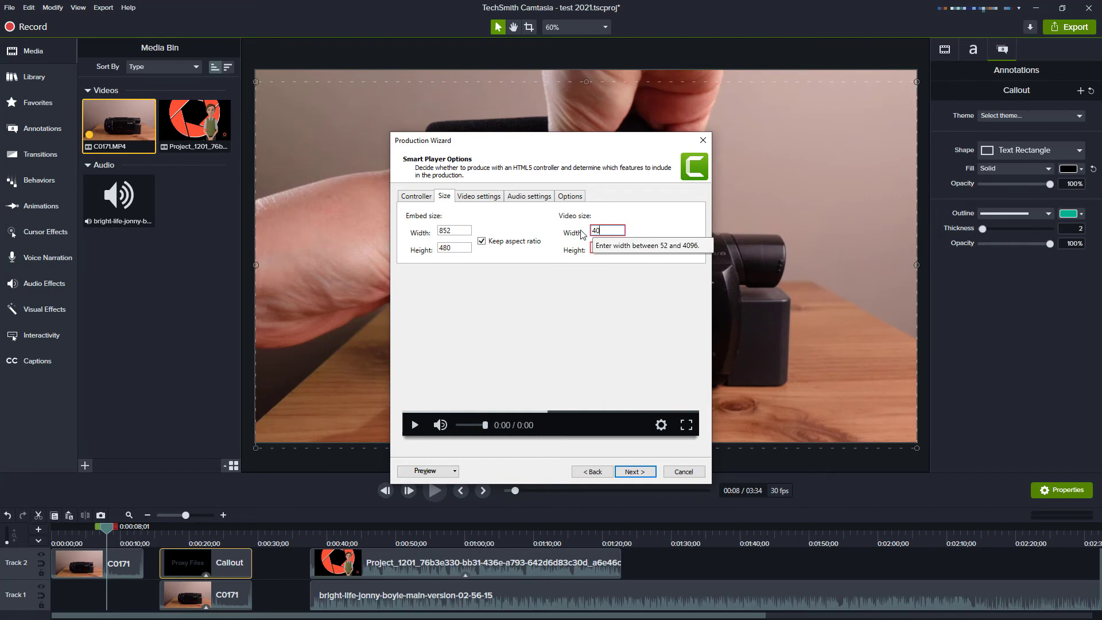
type("9")
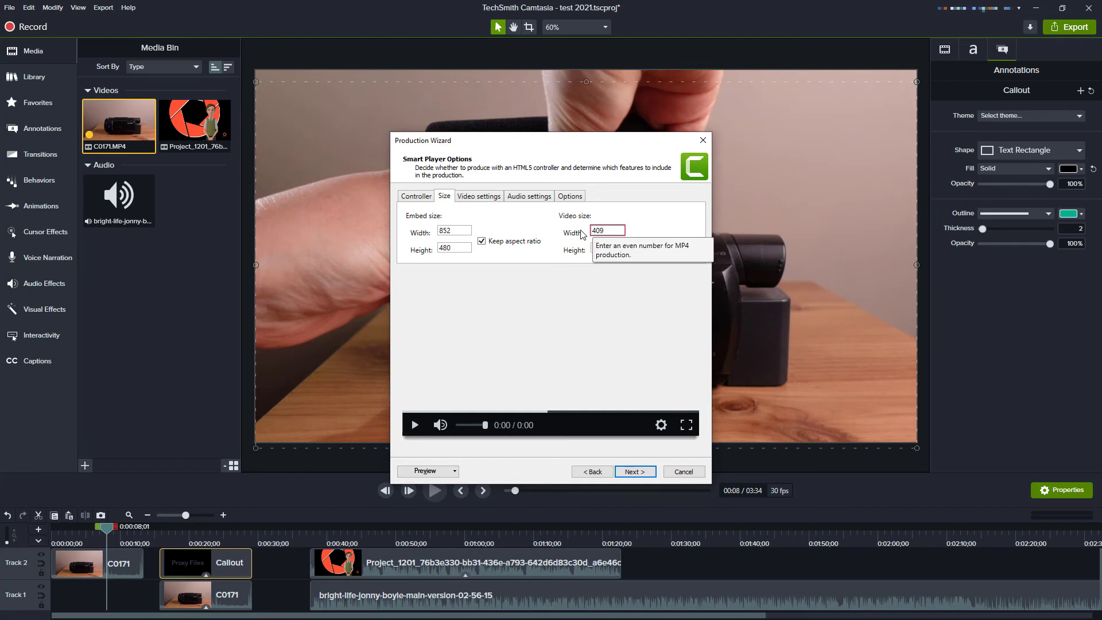
type("6")
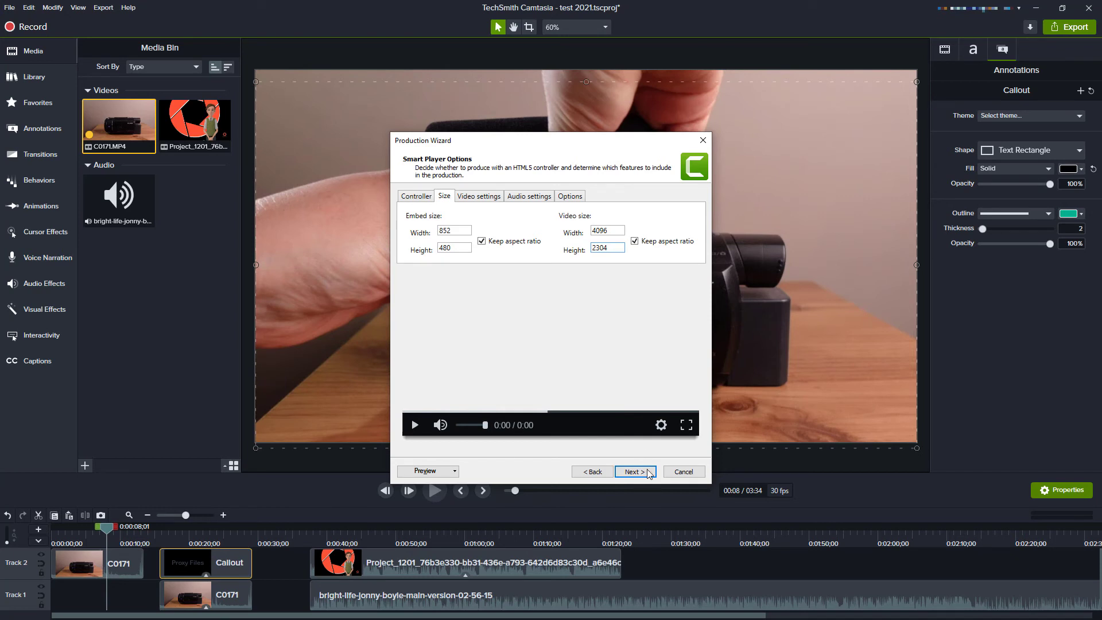
left_click(682, 471)
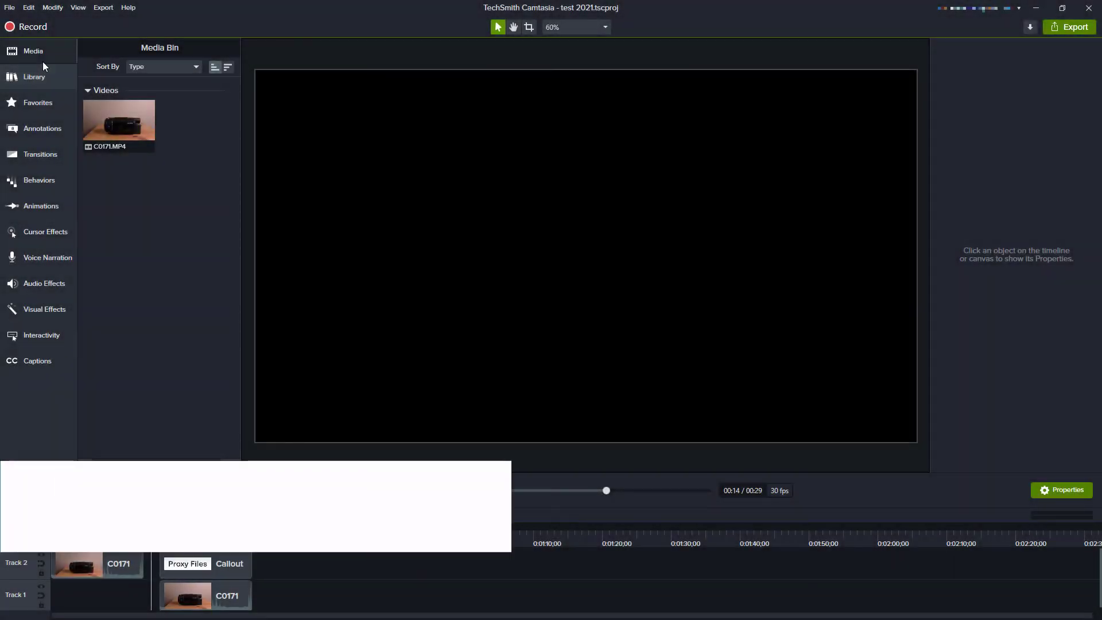
Step through the Library, Favorites and Annotations panels in the left tool bar.
left_click(41, 57)
left_click(36, 74)
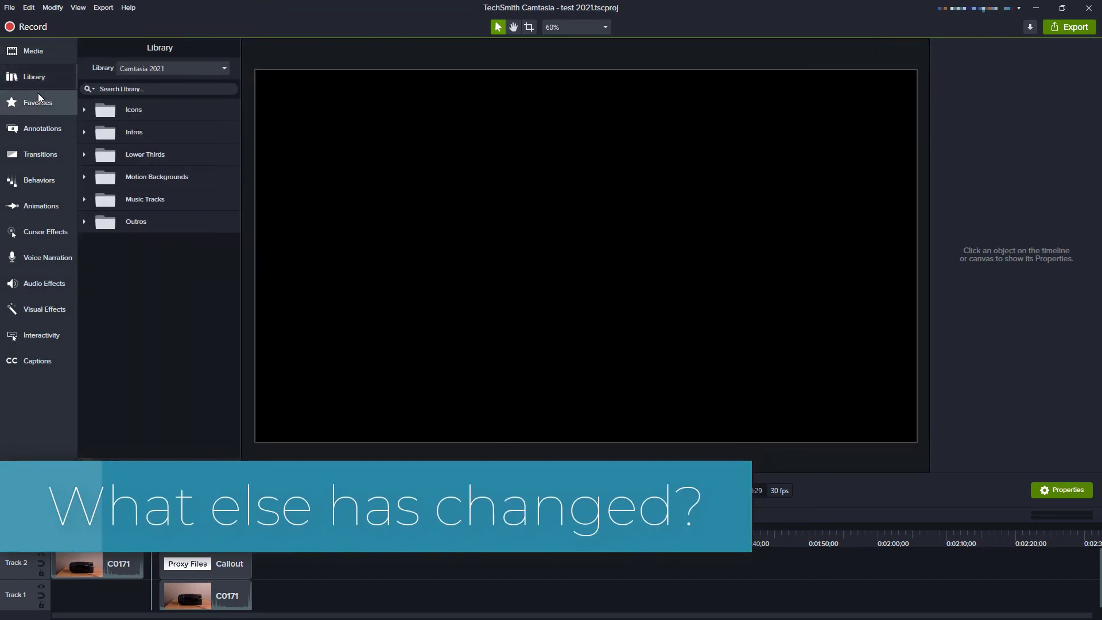
left_click(40, 100)
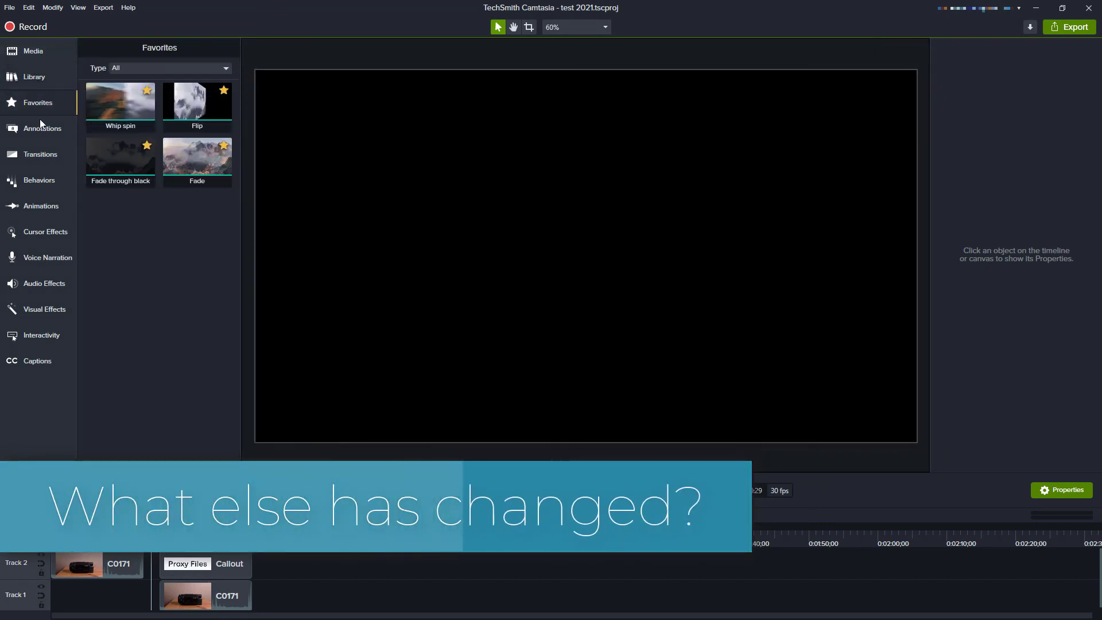
left_click(39, 126)
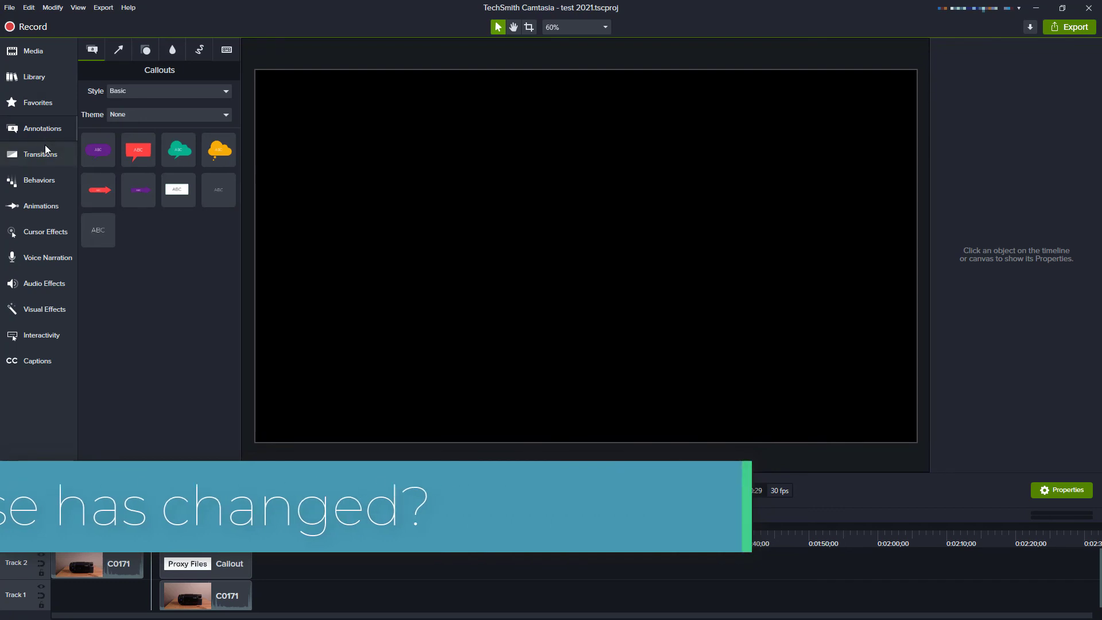
Browse the Transitions thumbnails like Zoom Blur, Square Drops and Shutters, then show Behaviors.
left_click(45, 155)
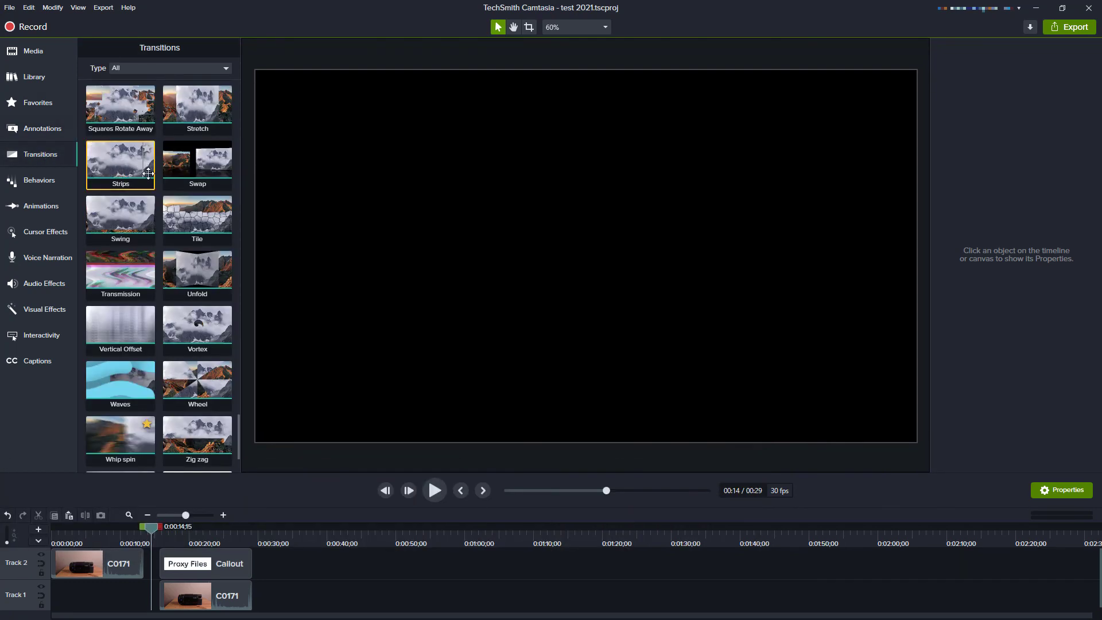
scroll(164, 199, "down", 2)
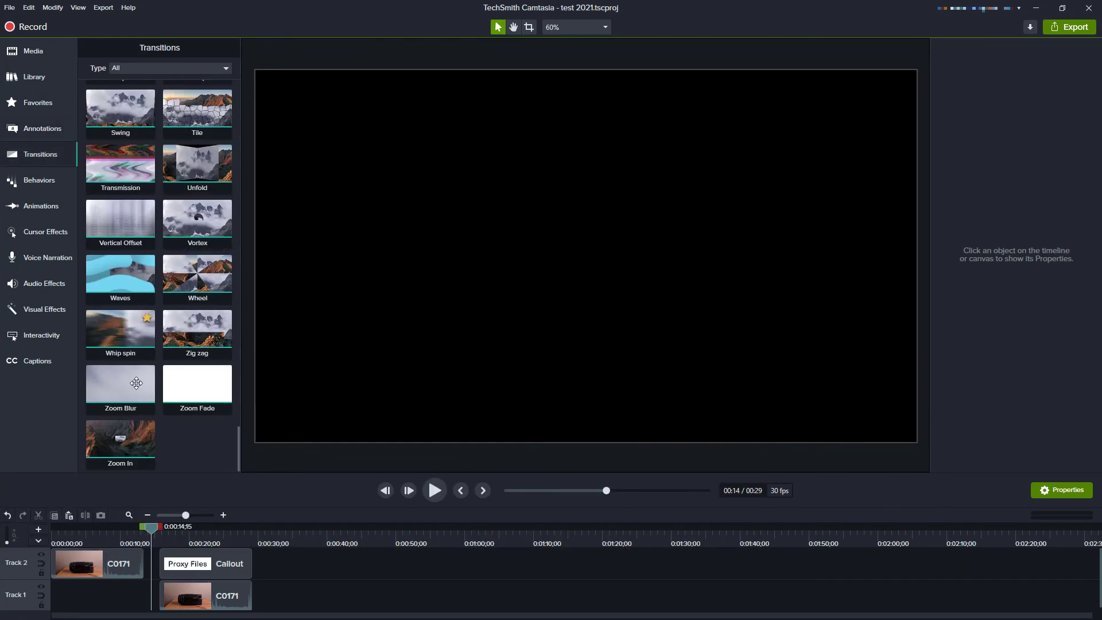
scroll(133, 356, "up", 1)
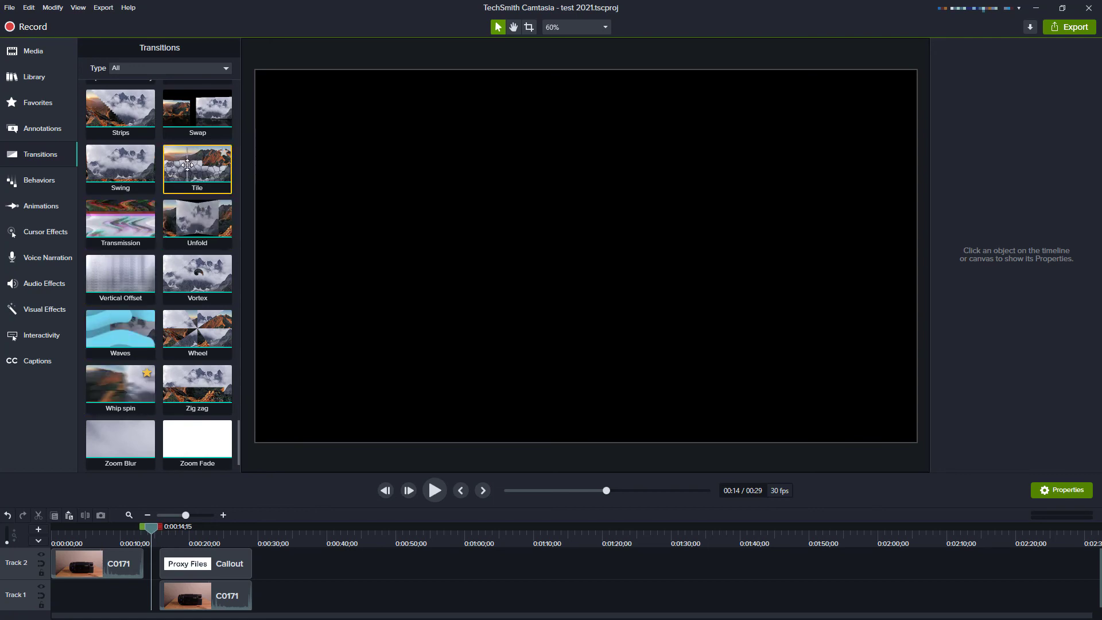
scroll(190, 183, "up", 2)
scroll(188, 132, "up", 2)
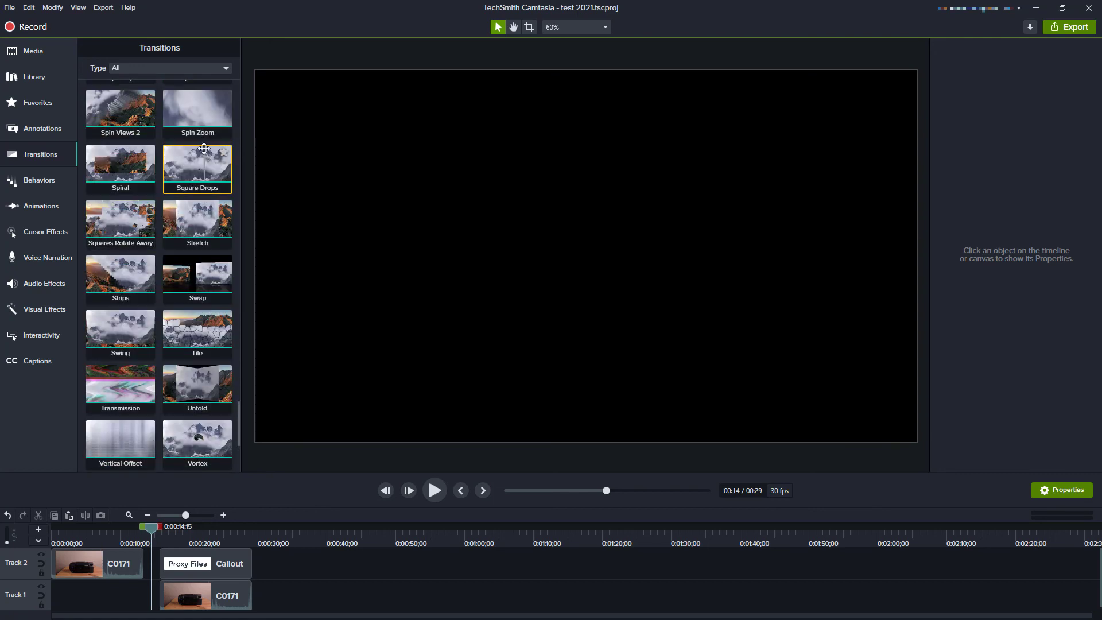
scroll(188, 115, "up", 1)
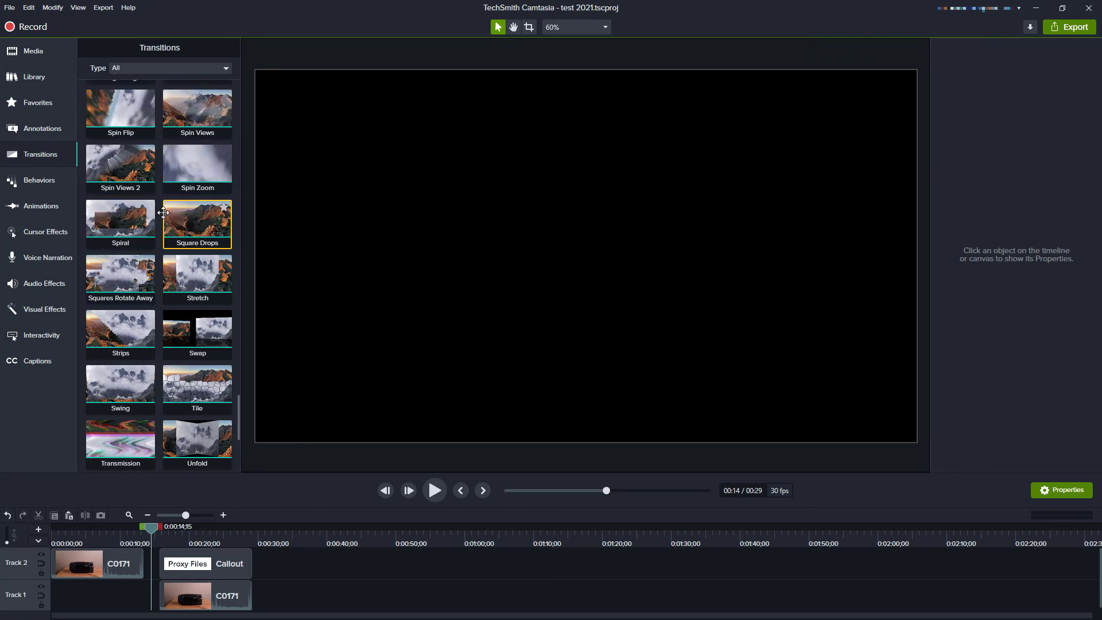
scroll(160, 235, "up", 7)
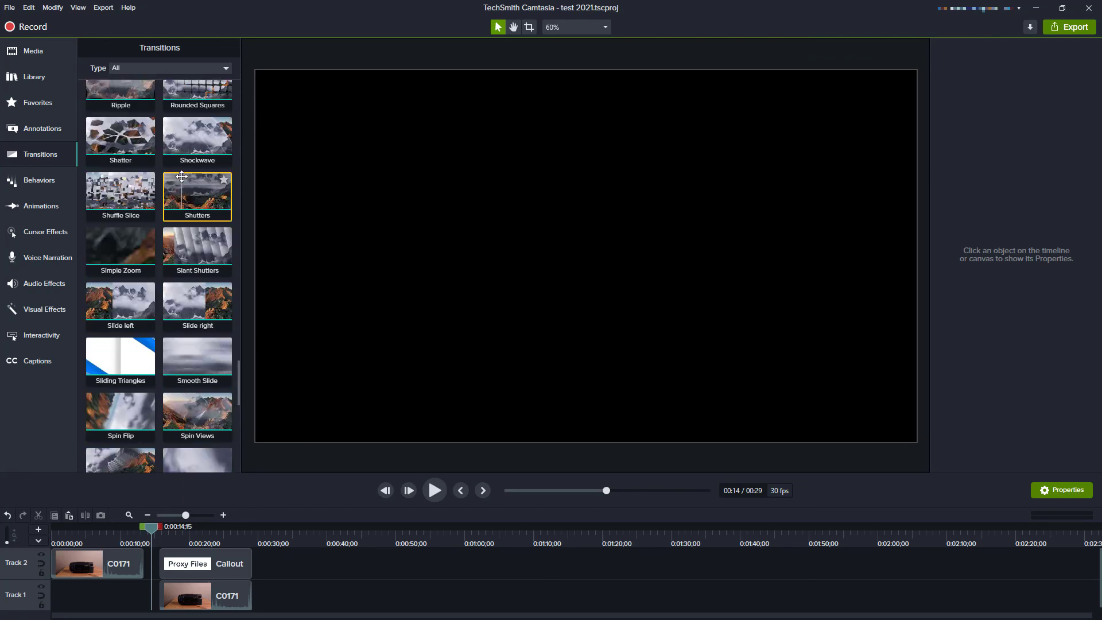
scroll(177, 179, "up", 6)
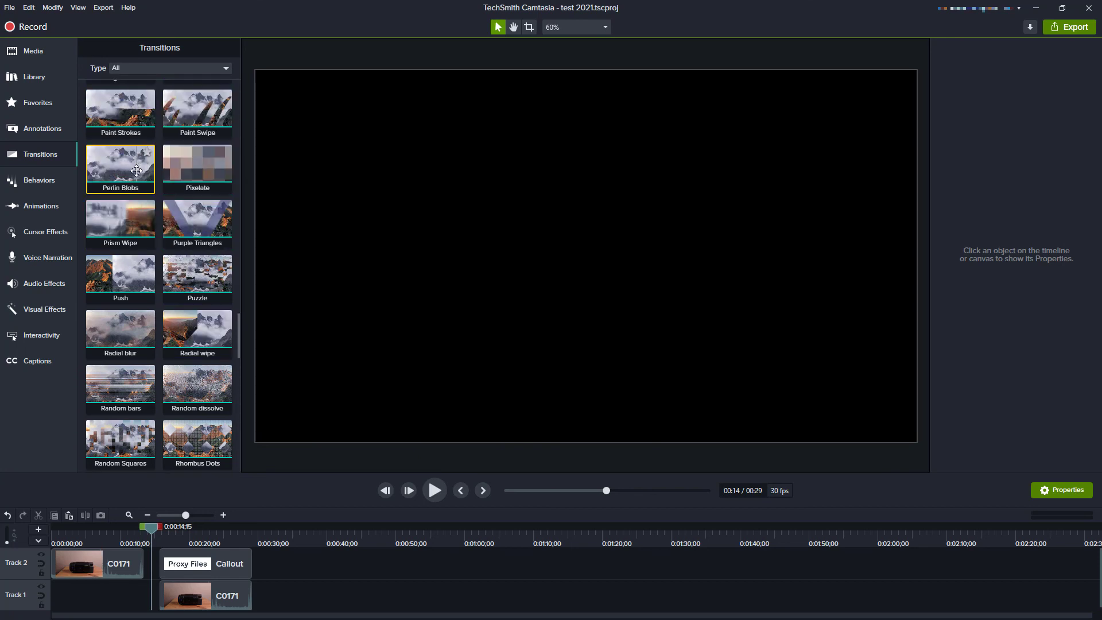
left_click(56, 183)
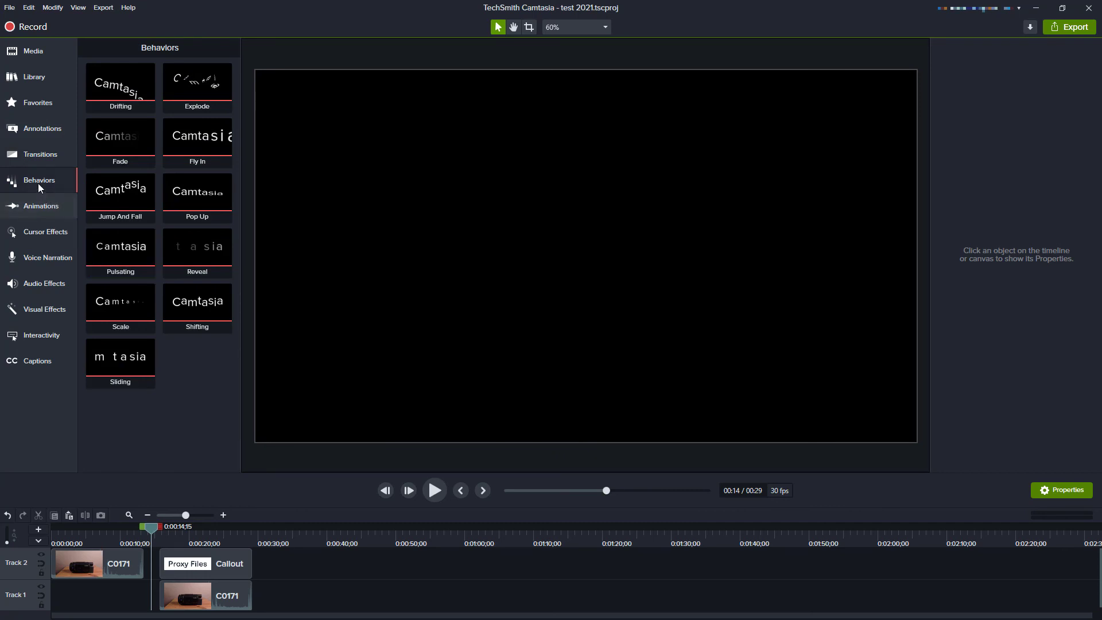
View the Animations, Cursor Effects and Voice Narration panels in turn.
left_click(40, 205)
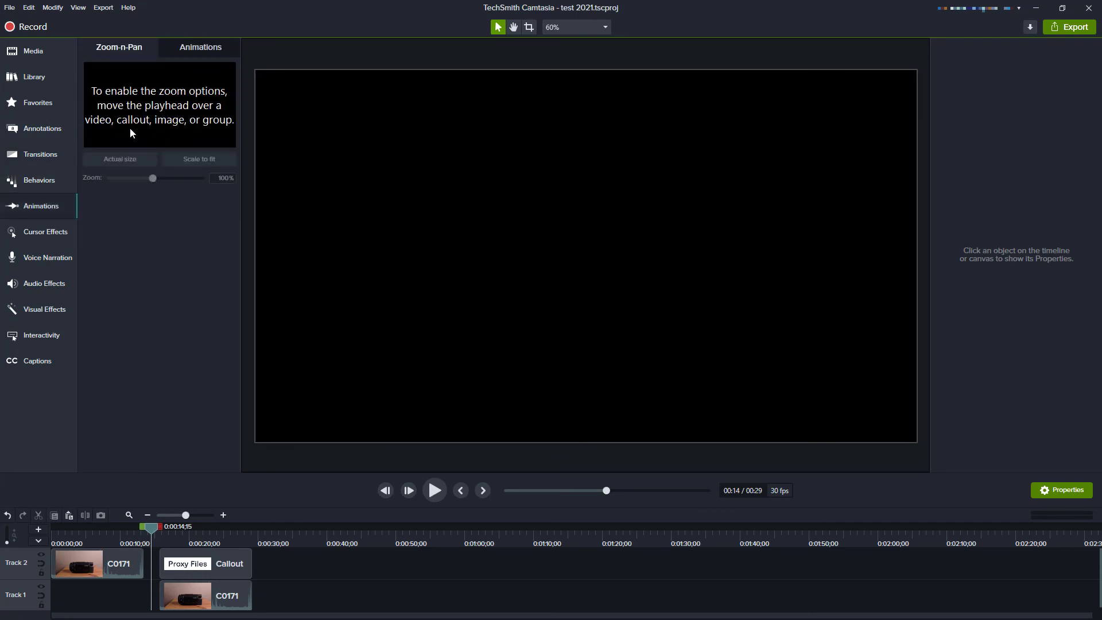
left_click(57, 231)
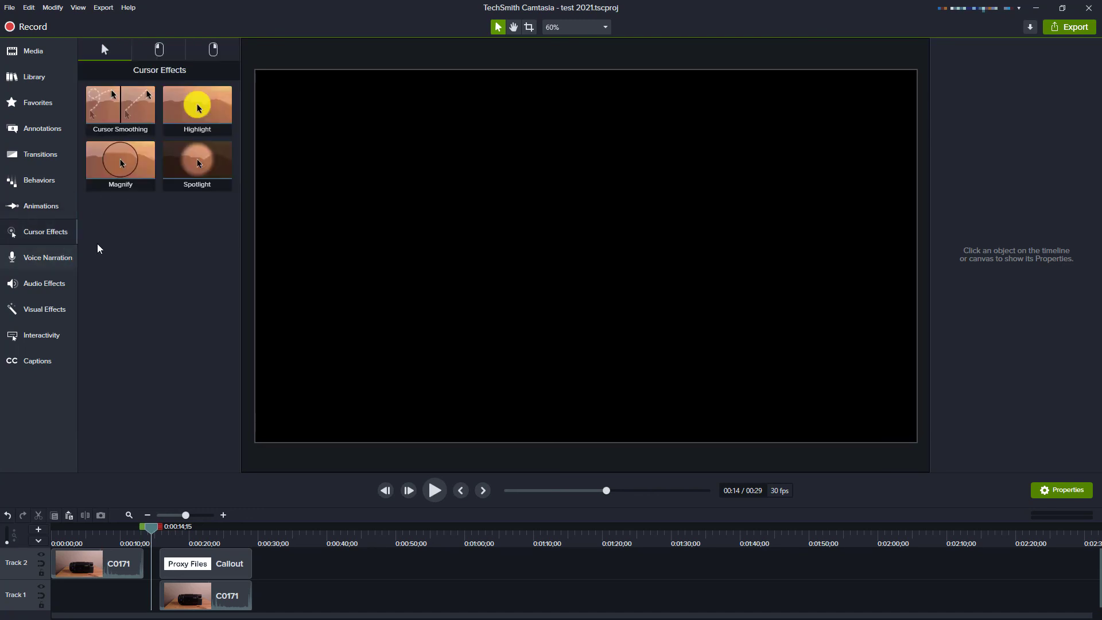
left_click(54, 263)
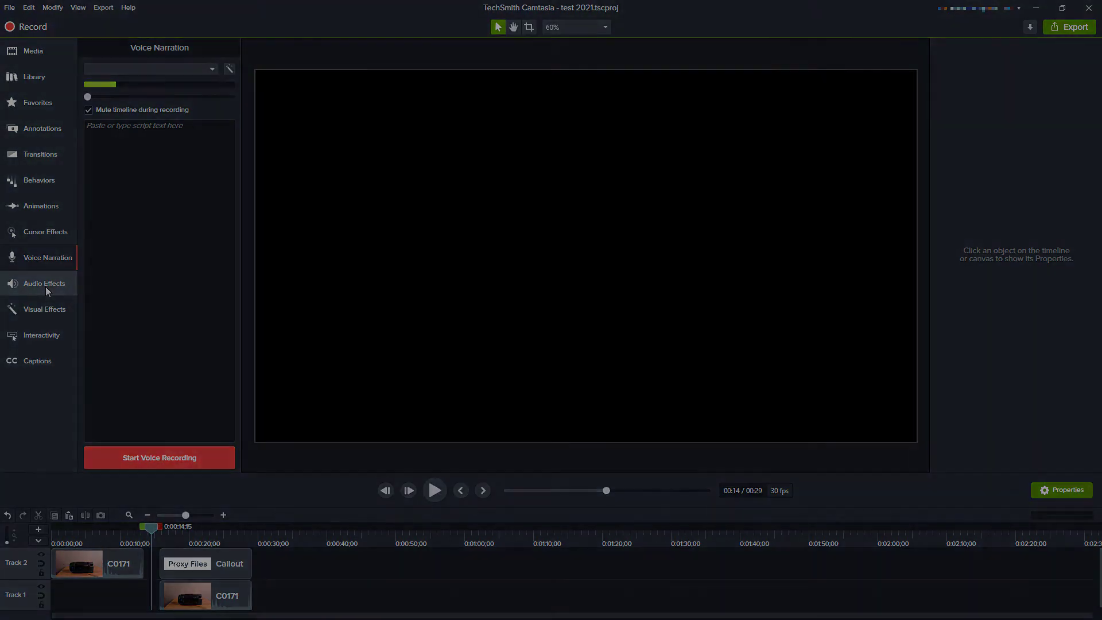